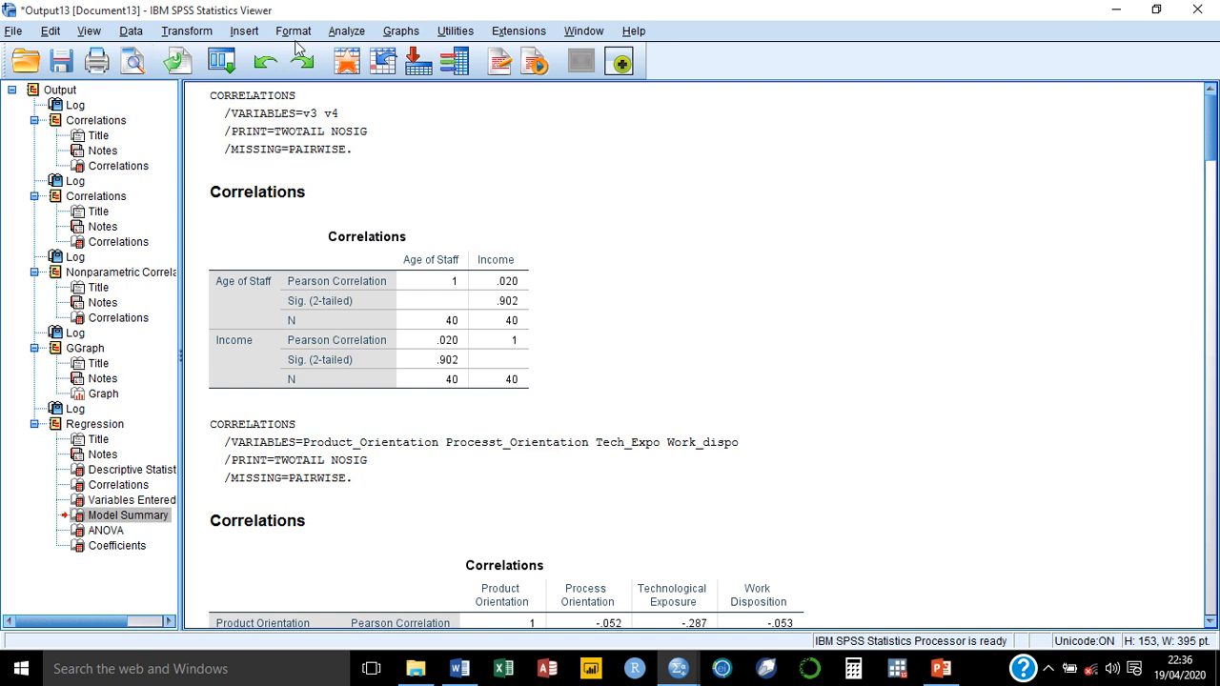
# Step: Start a Frequencies analysis, clear its previous settings, and add Sex of Staff and Occupation of Staff as the variables
pyautogui.click(343, 33)
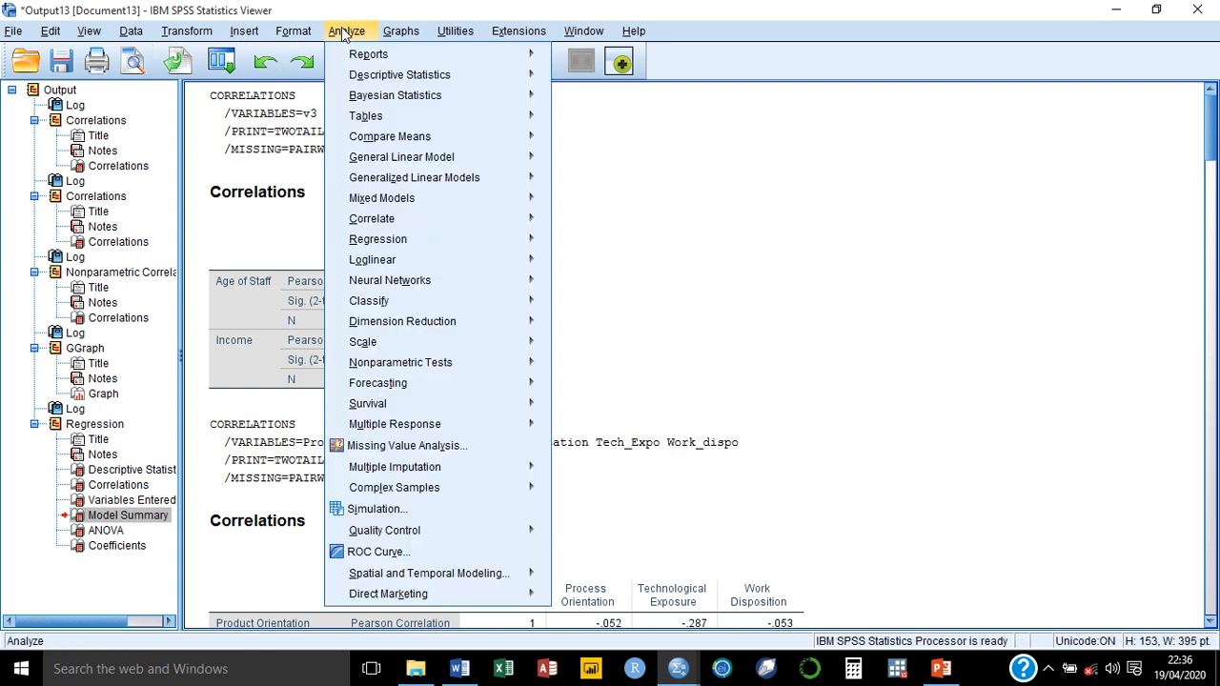
pyautogui.moveTo(465, 78)
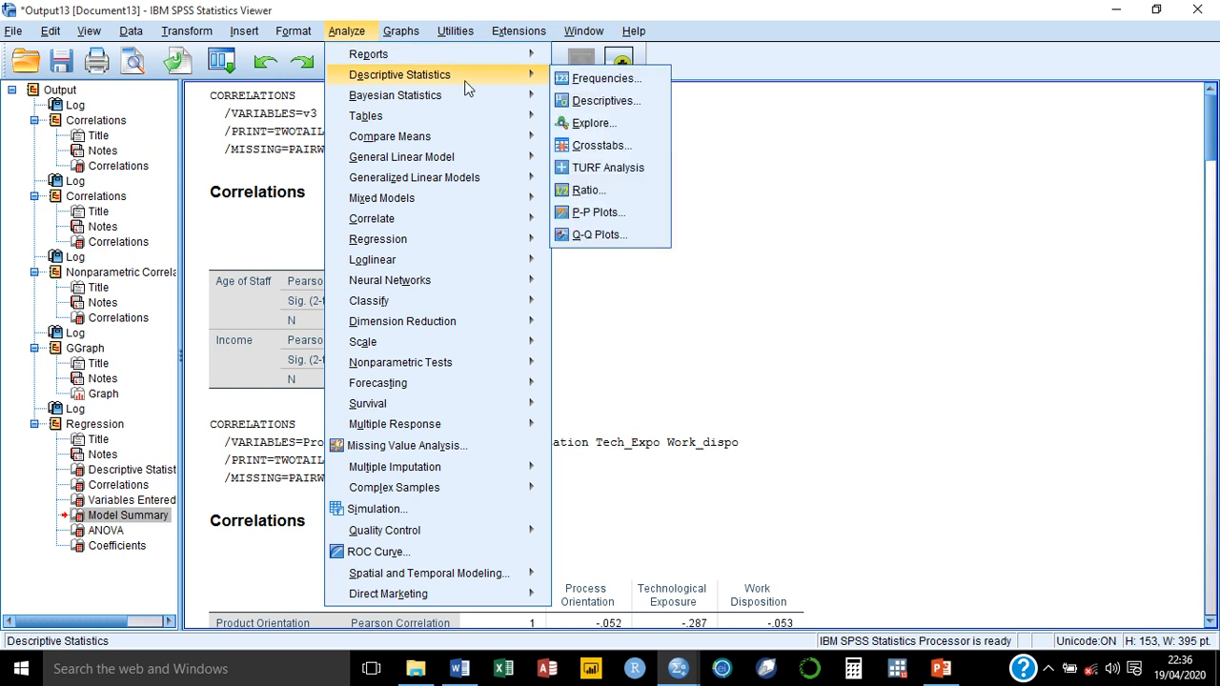
pyautogui.click(586, 81)
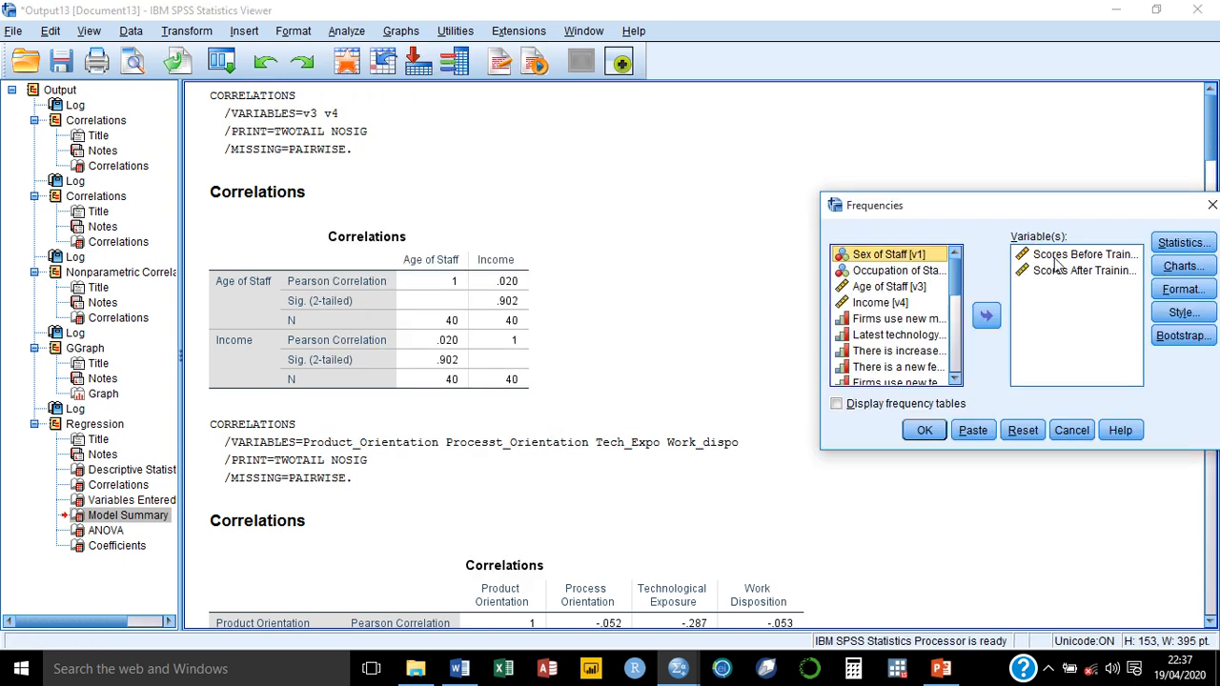
pyautogui.moveTo(1094, 221); pyautogui.dragTo(578, 198)
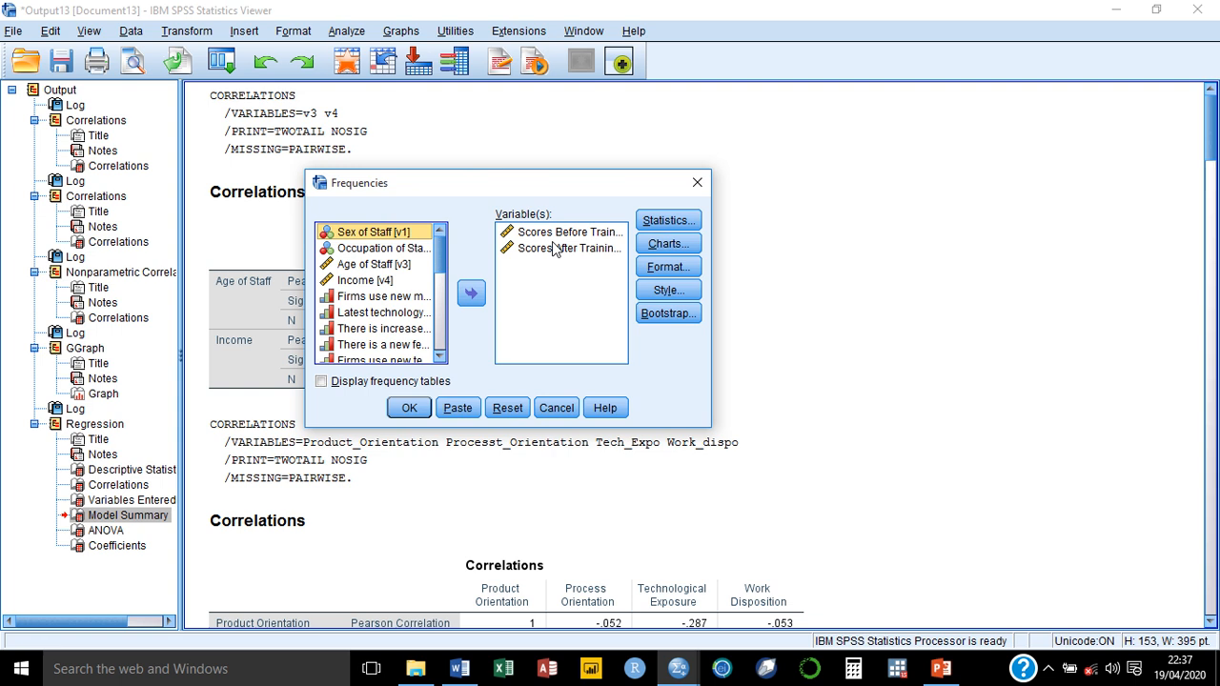
pyautogui.click(507, 410)
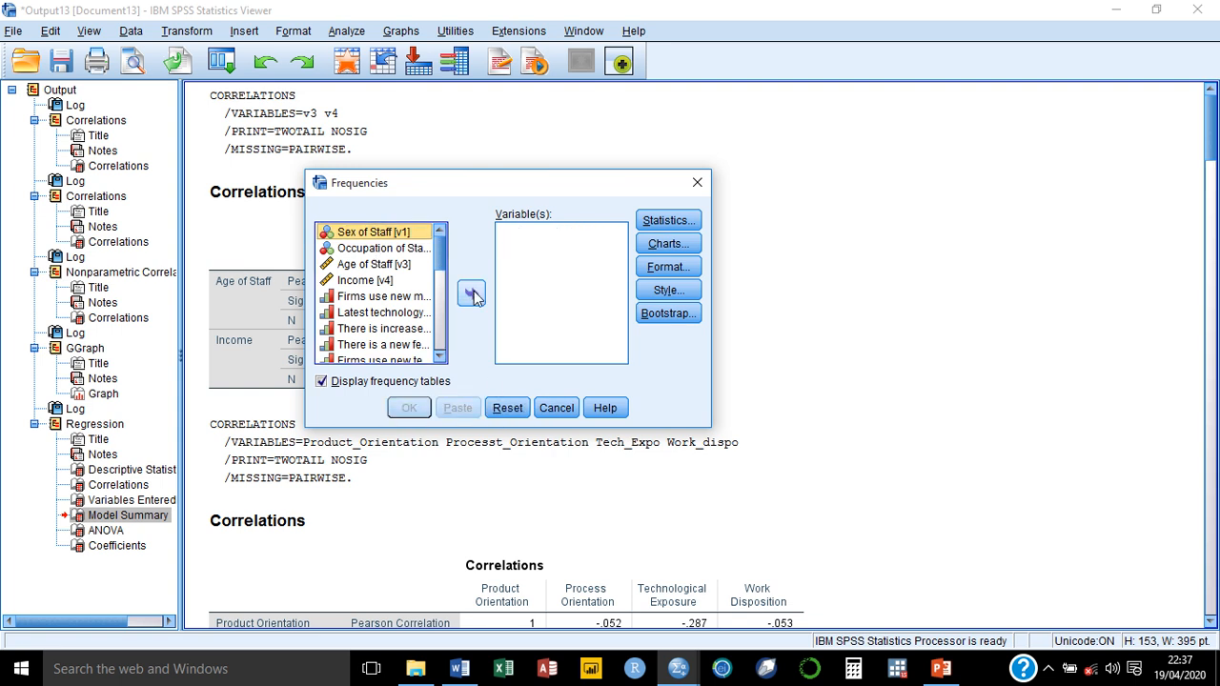
pyautogui.click(472, 294)
pyautogui.click(386, 234)
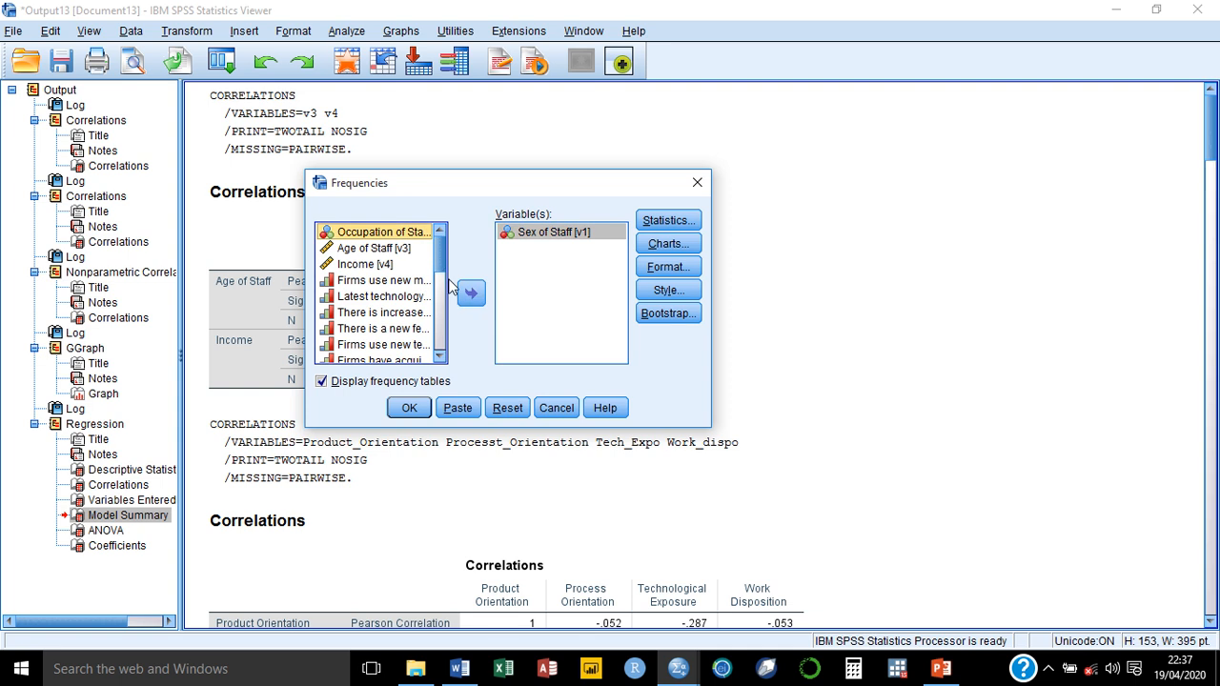
pyautogui.click(472, 298)
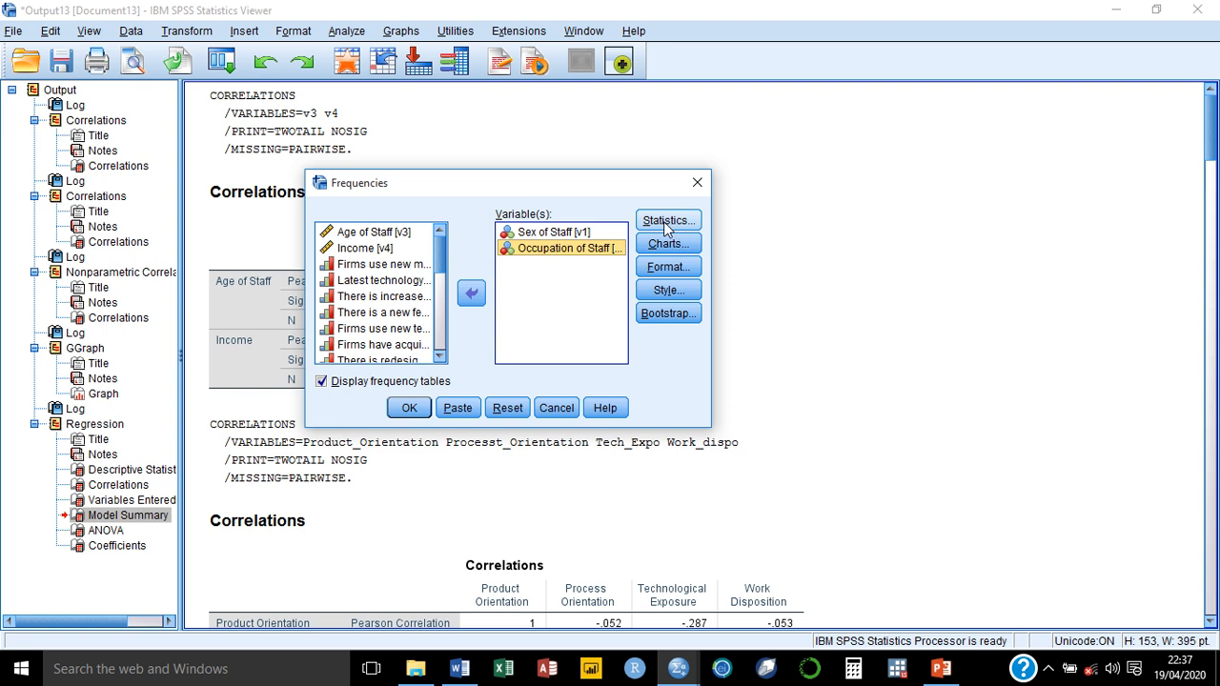
# Step: Request bar charts with percentages as chart values and run the frequency analysis
pyautogui.click(649, 245)
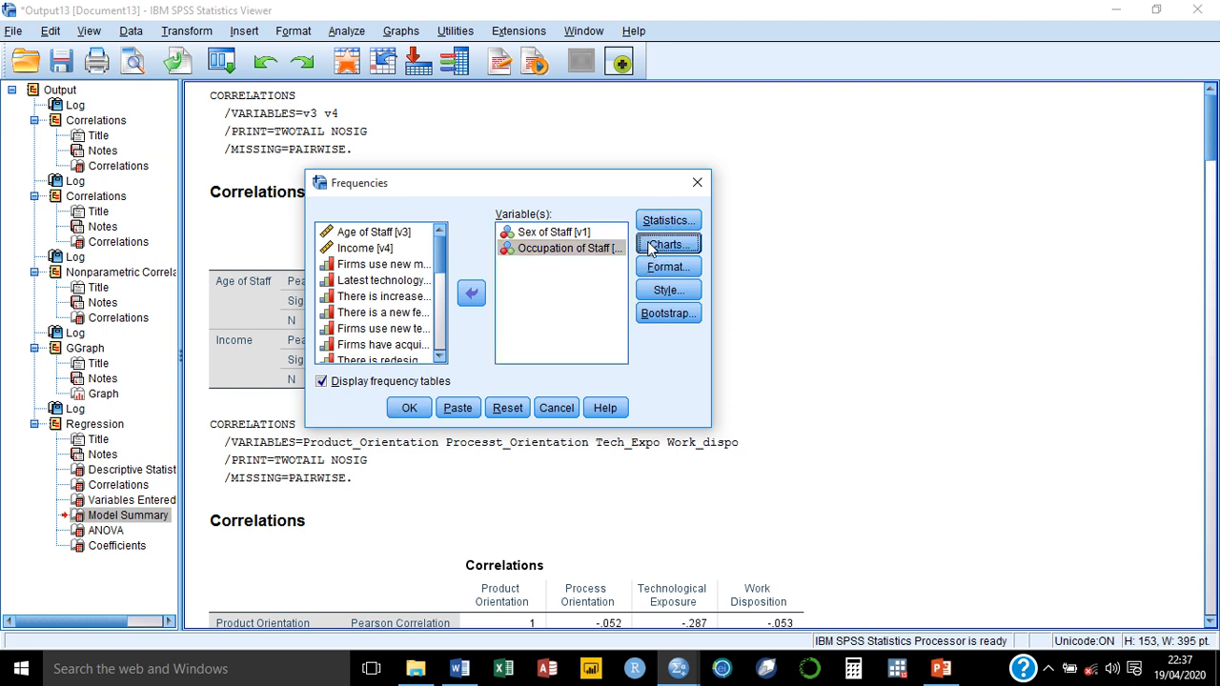
pyautogui.click(519, 284)
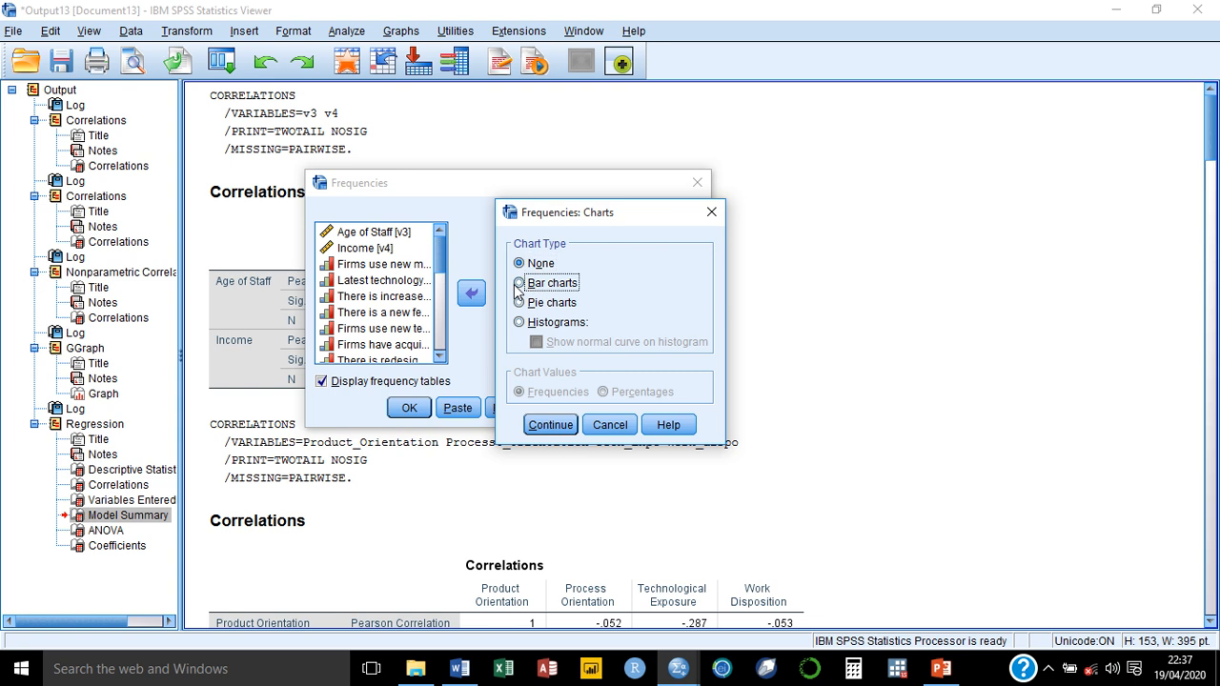
pyautogui.click(604, 393)
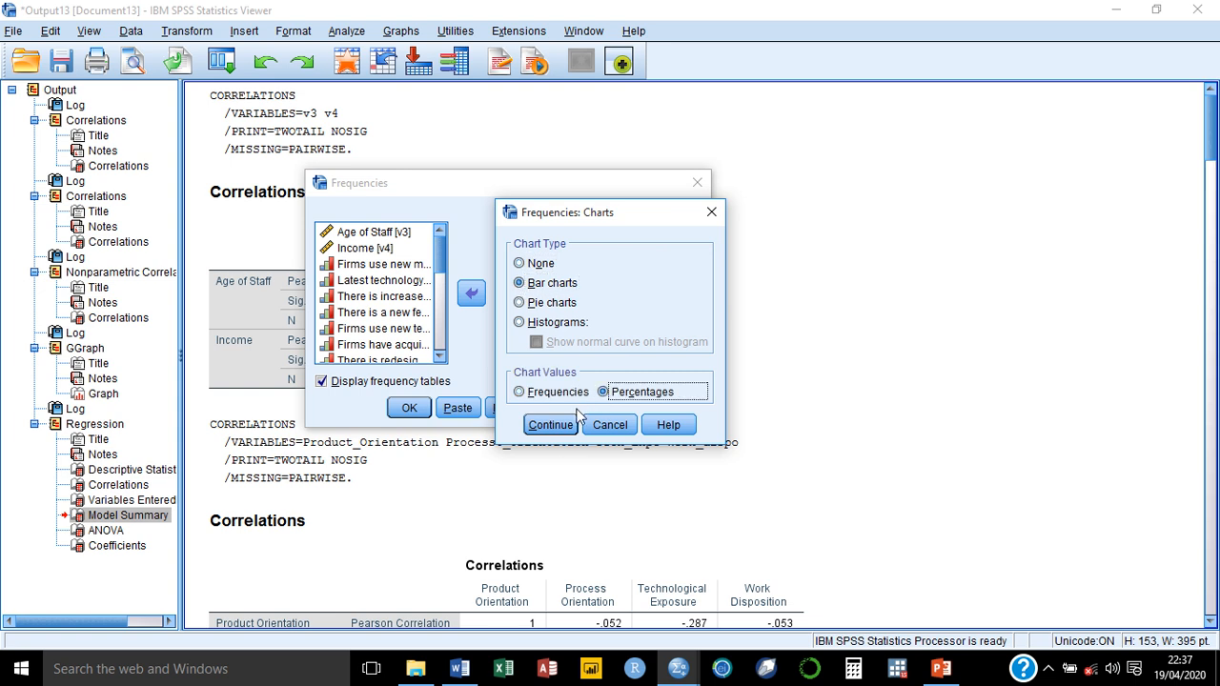
pyautogui.click(550, 425)
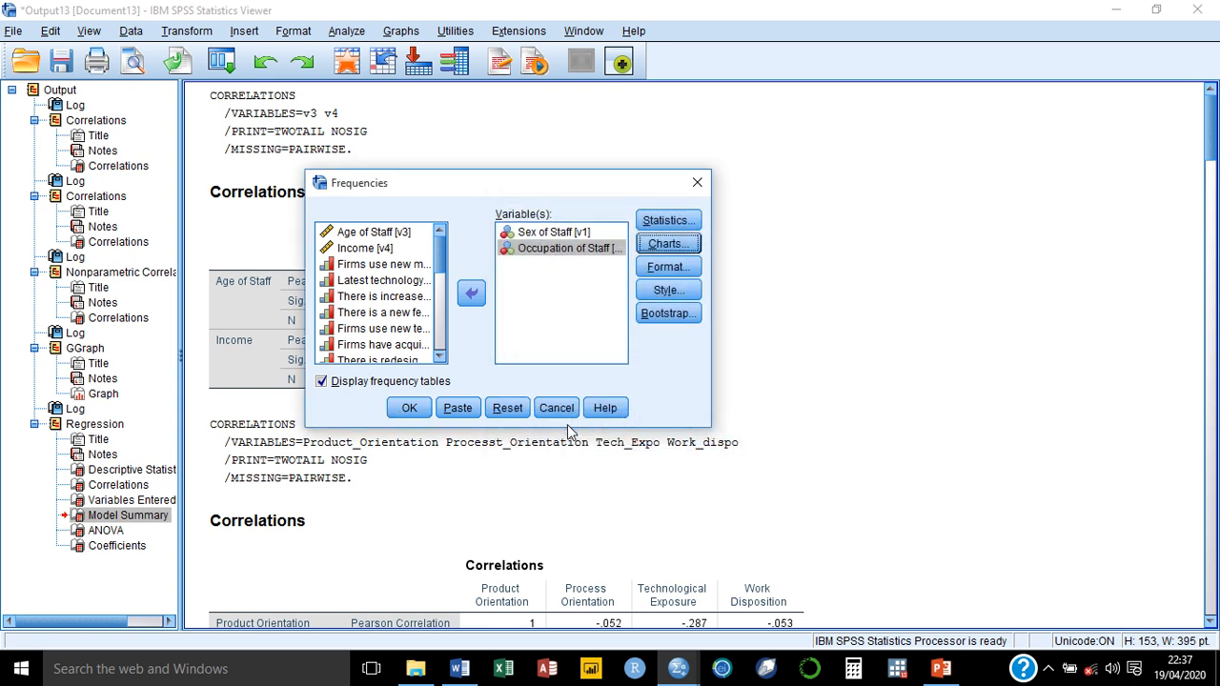
pyautogui.click(409, 408)
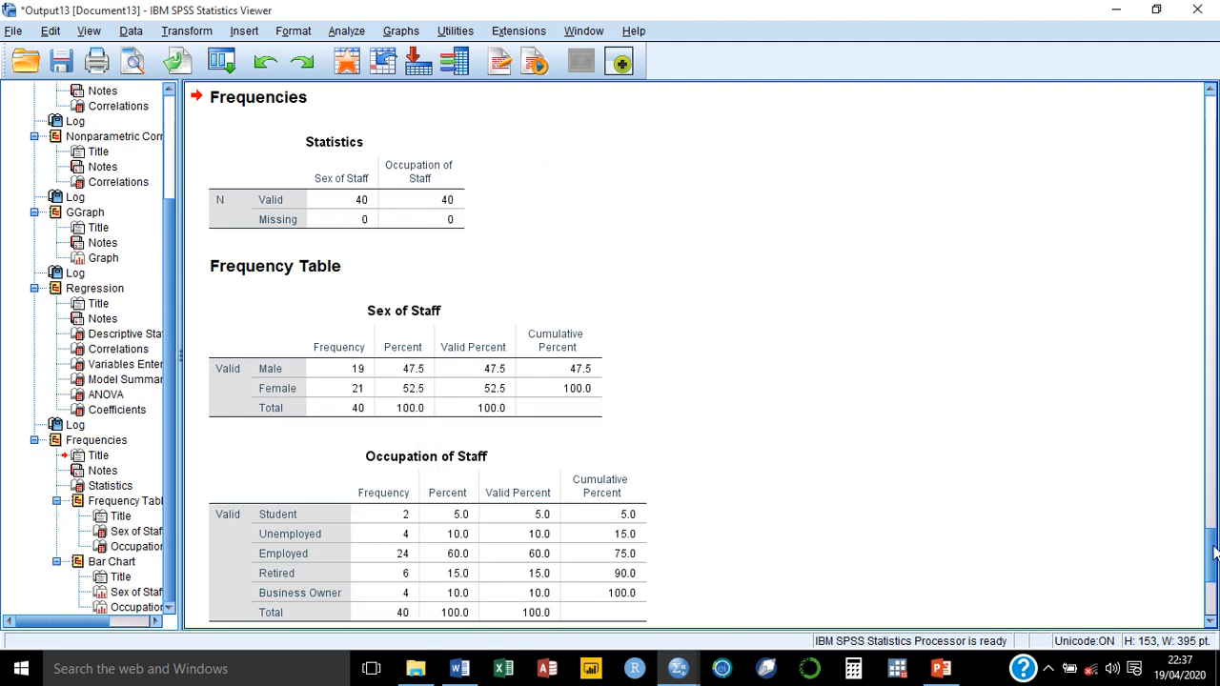
# Step: Open the Occupation of Staff bar chart from the output for editing
pyautogui.moveTo(1213, 552); pyautogui.dragTo(1205, 603)
pyautogui.click(723, 378)
pyautogui.doubleClick(723, 379)
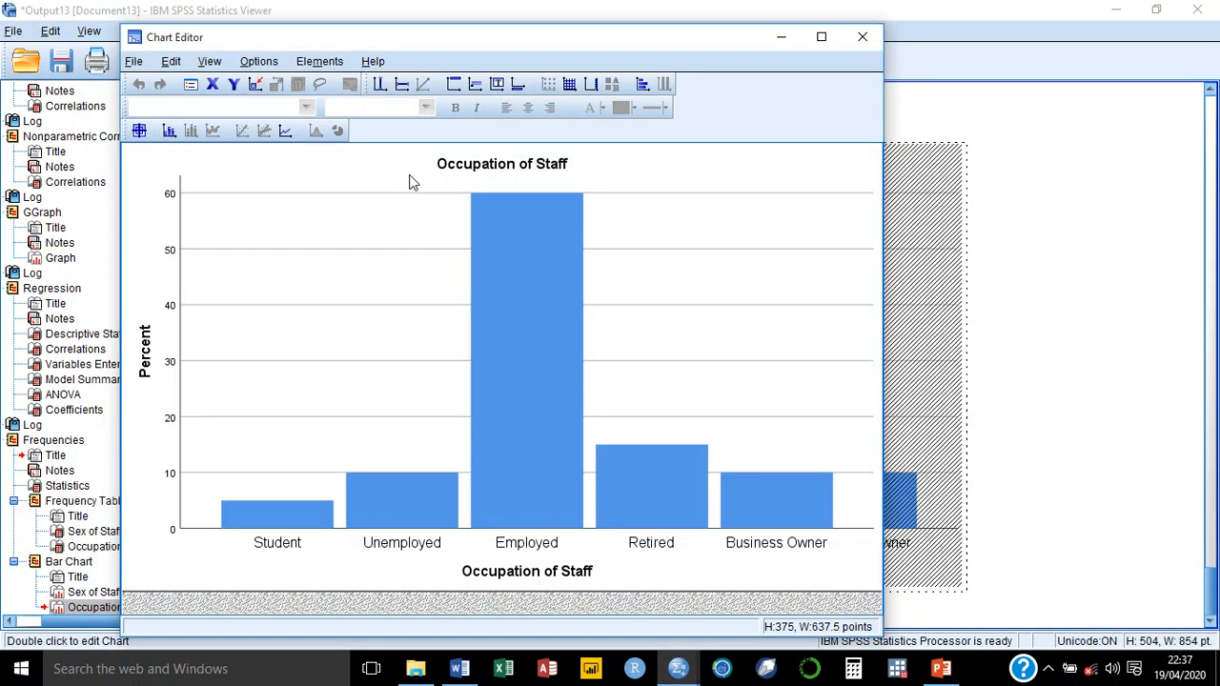
pyautogui.doubleClick(283, 210)
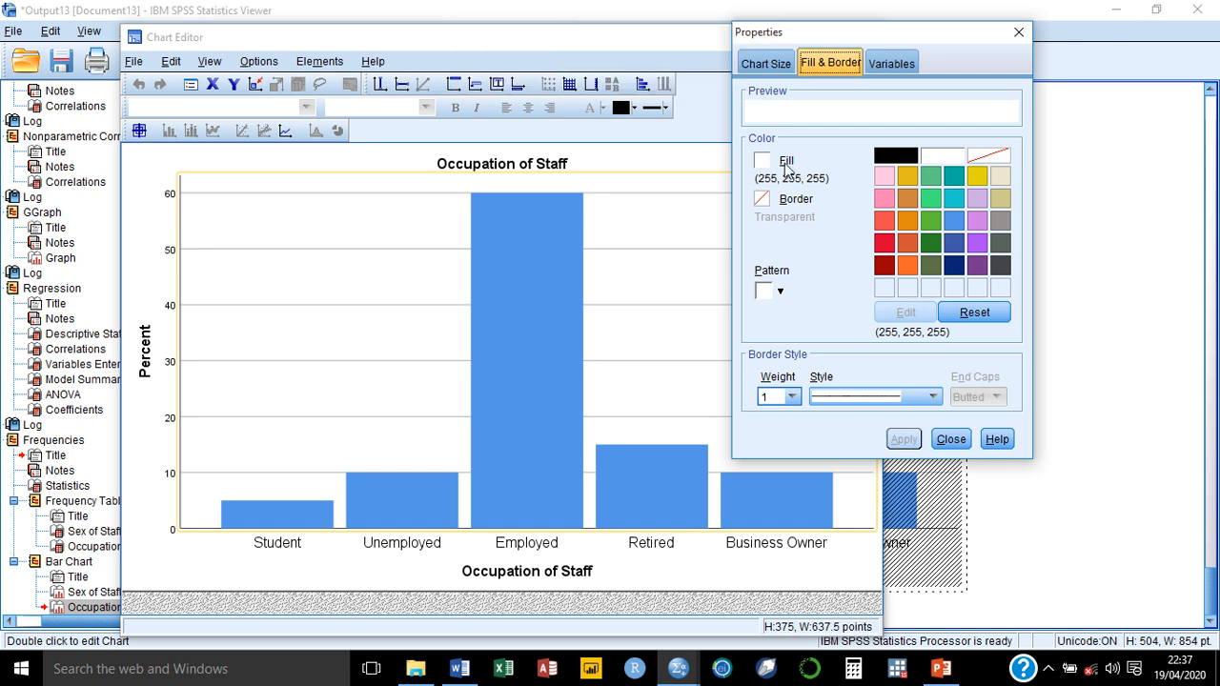
pyautogui.click(768, 64)
pyautogui.click(829, 64)
pyautogui.click(880, 64)
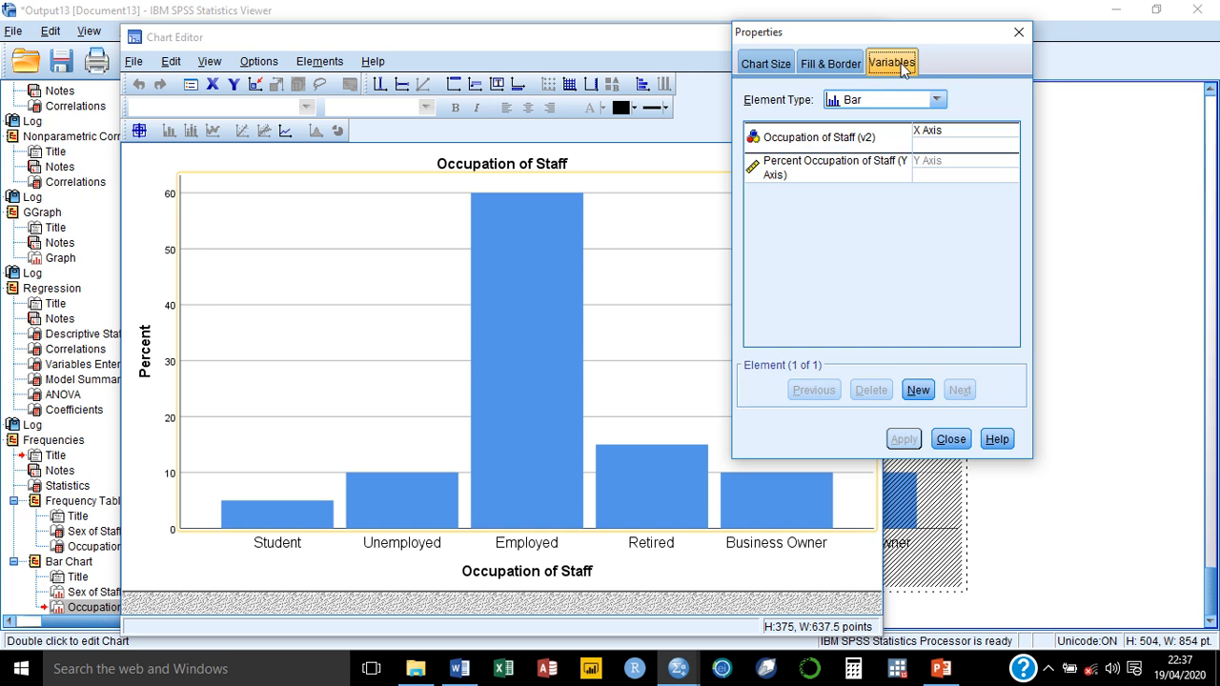
pyautogui.click(1018, 32)
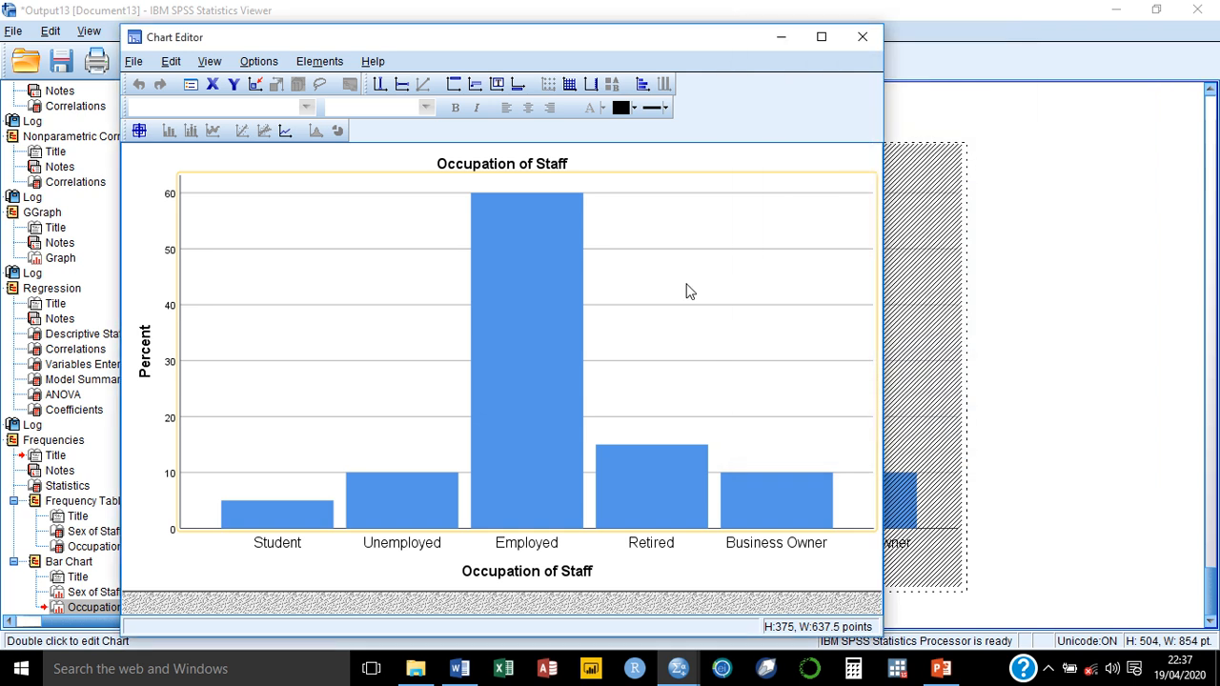
# Step: Fill only the Employed bar of the Occupation of Staff chart with red (215, 0, 51)
pyautogui.click(537, 339)
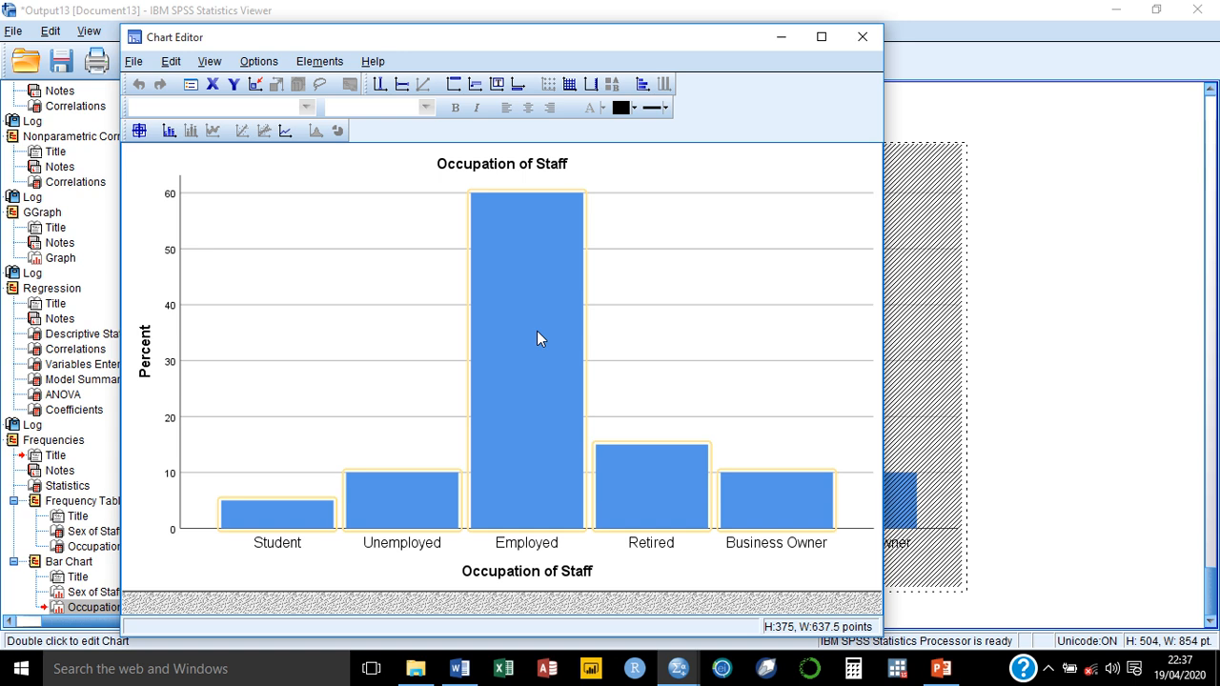
pyautogui.doubleClick(538, 333)
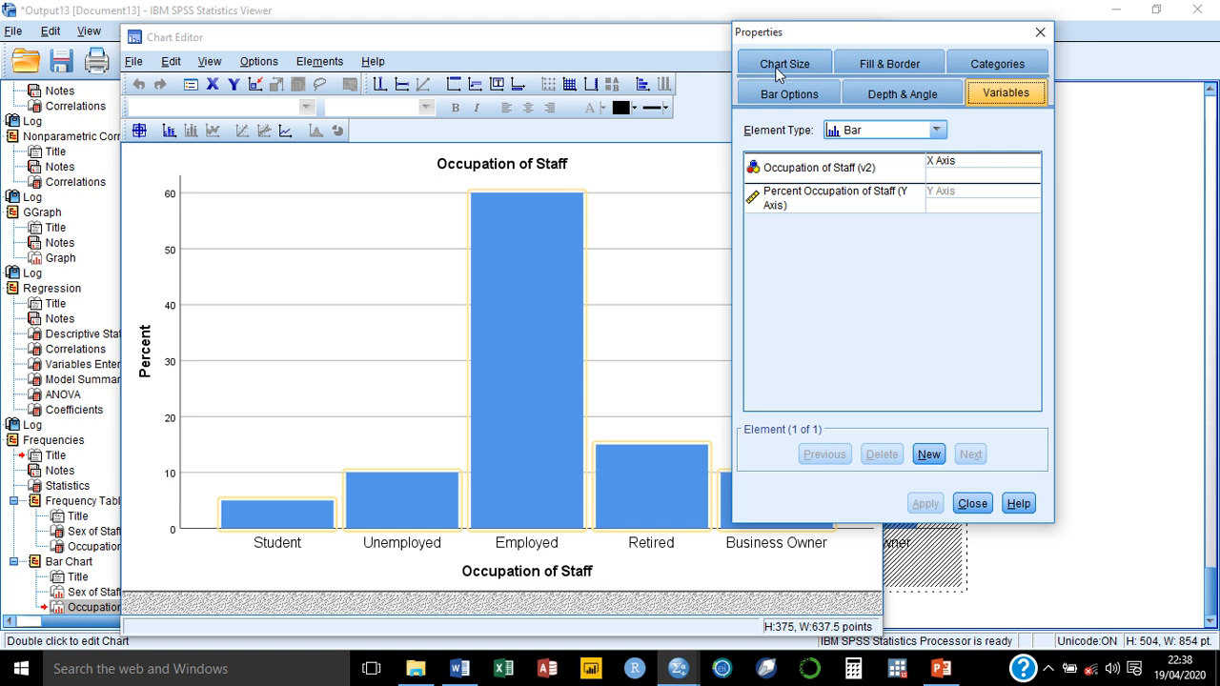
pyautogui.click(882, 59)
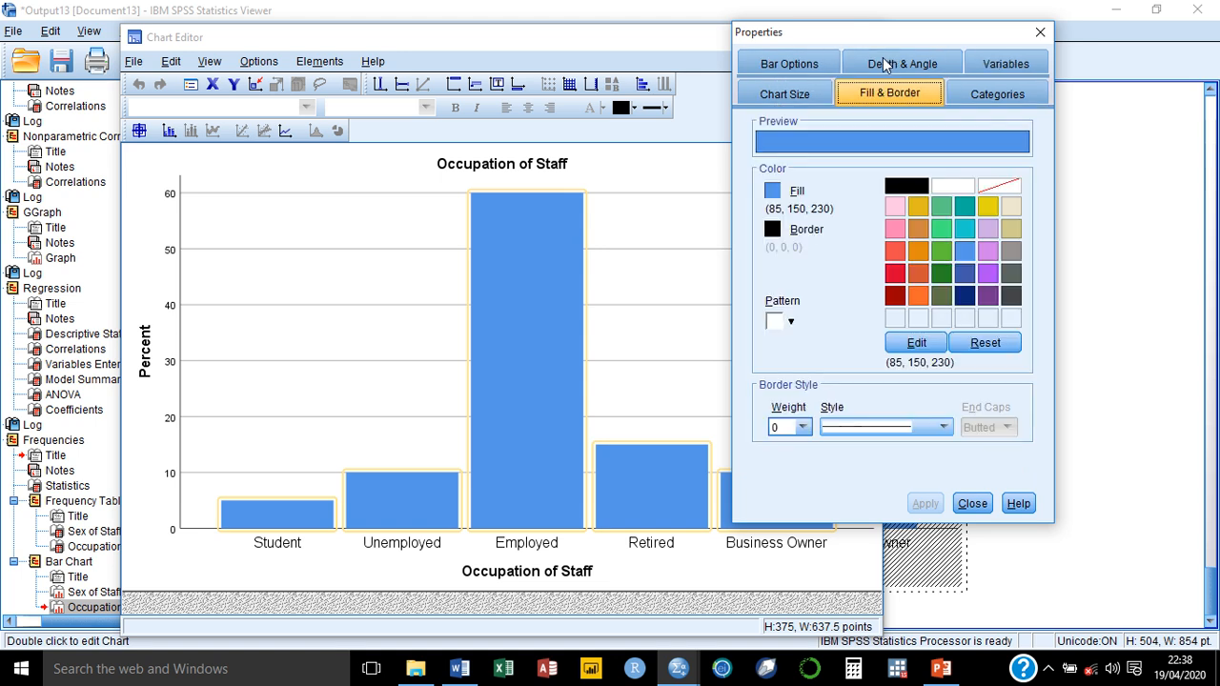
pyautogui.click(771, 191)
pyautogui.click(527, 293)
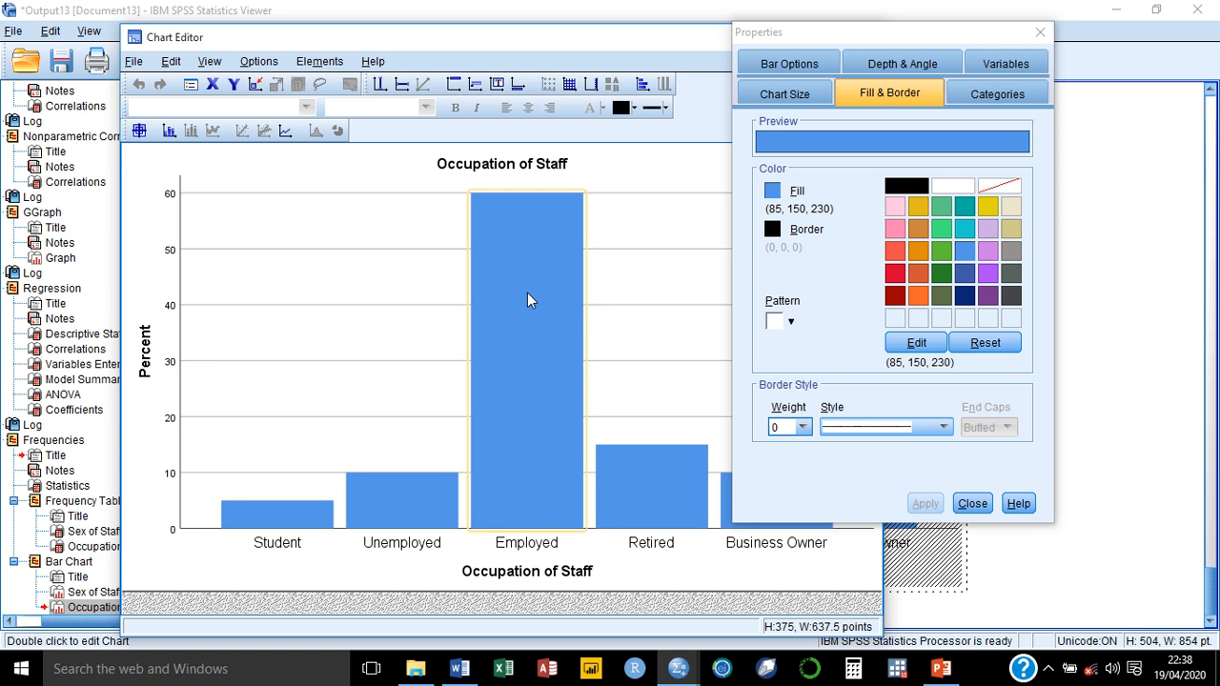
pyautogui.click(894, 274)
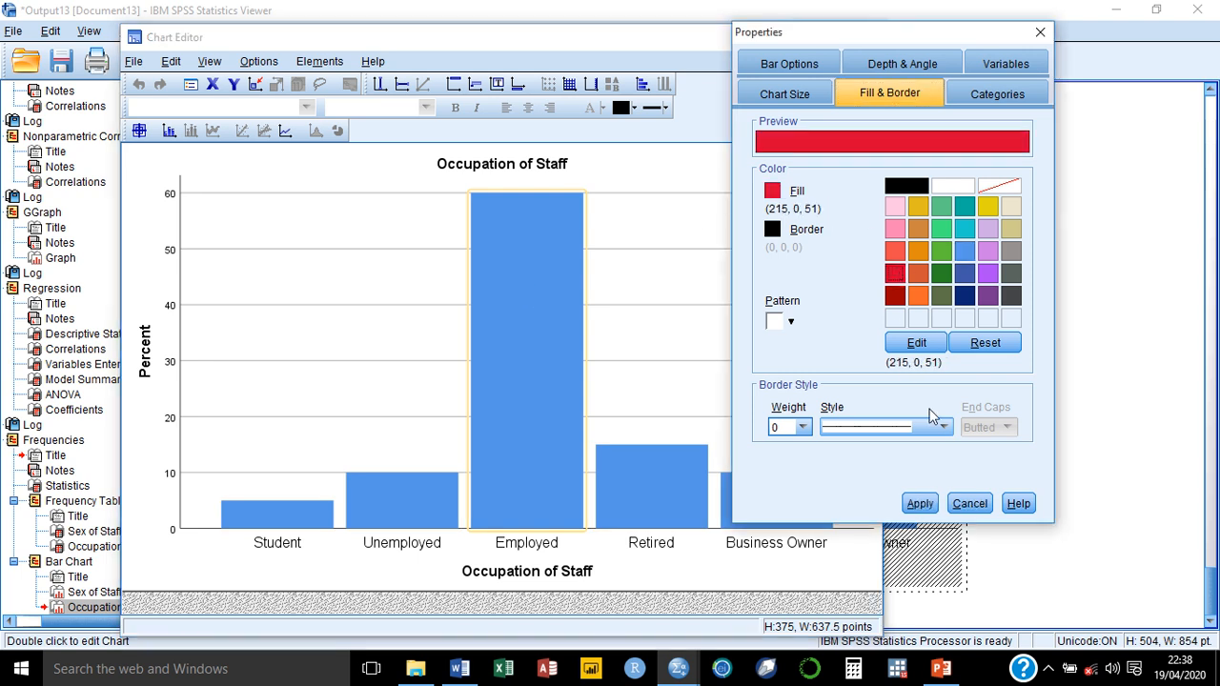
pyautogui.click(920, 503)
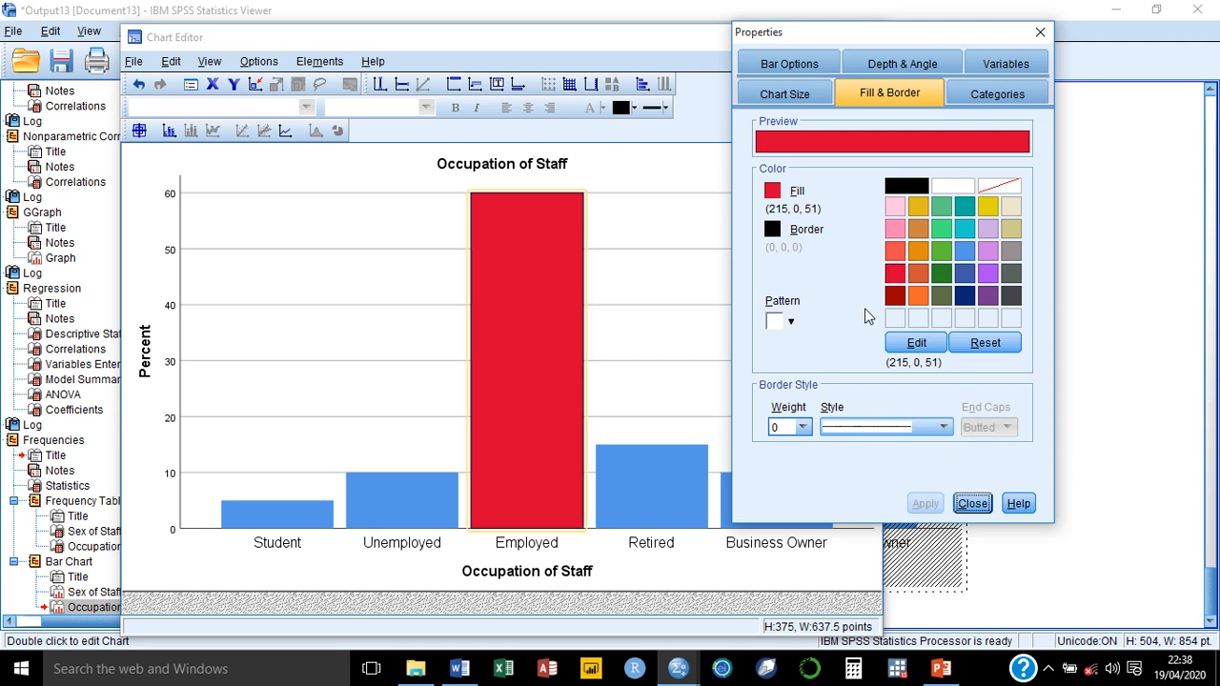
# Step: Fill the Student bar with orange (243, 103, 42)
pyautogui.moveTo(875, 40); pyautogui.dragTo(993, 19)
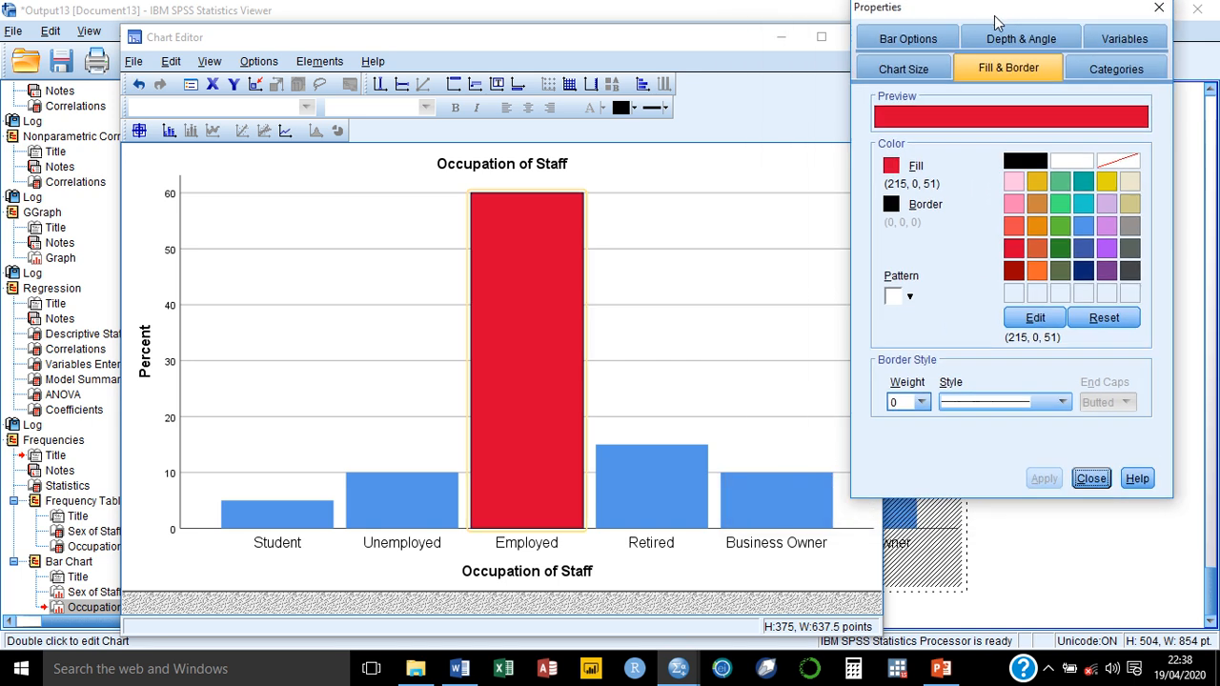
pyautogui.click(265, 515)
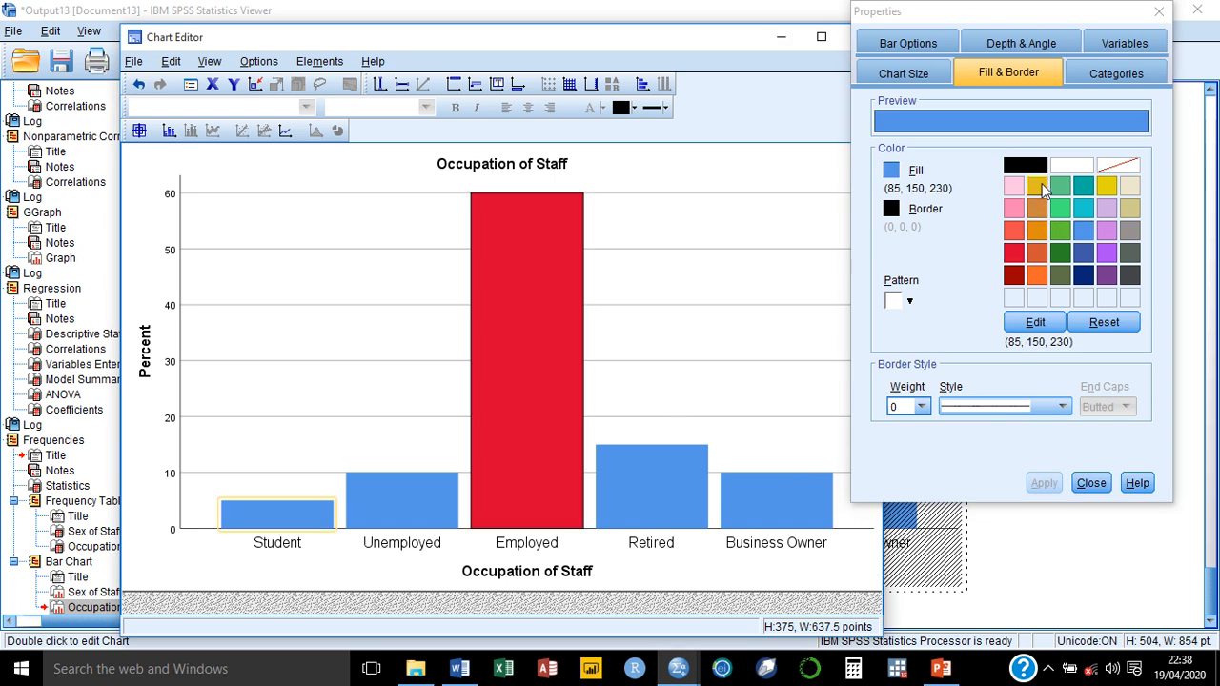
pyautogui.click(1041, 275)
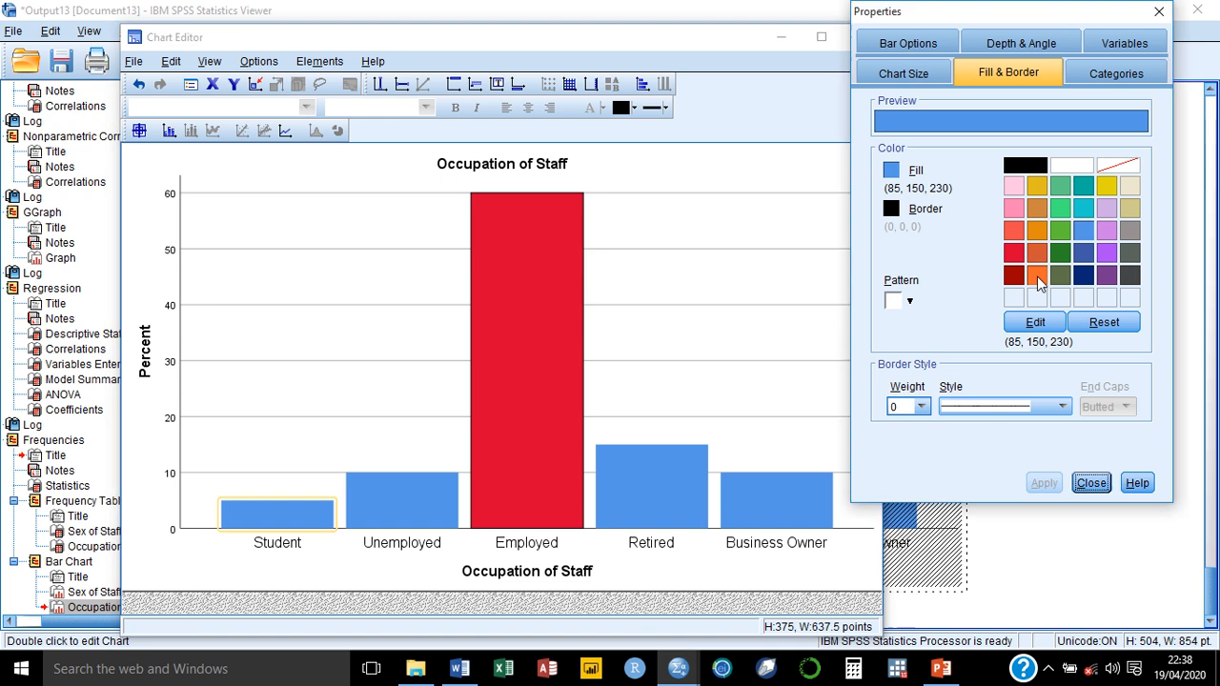
pyautogui.click(1049, 483)
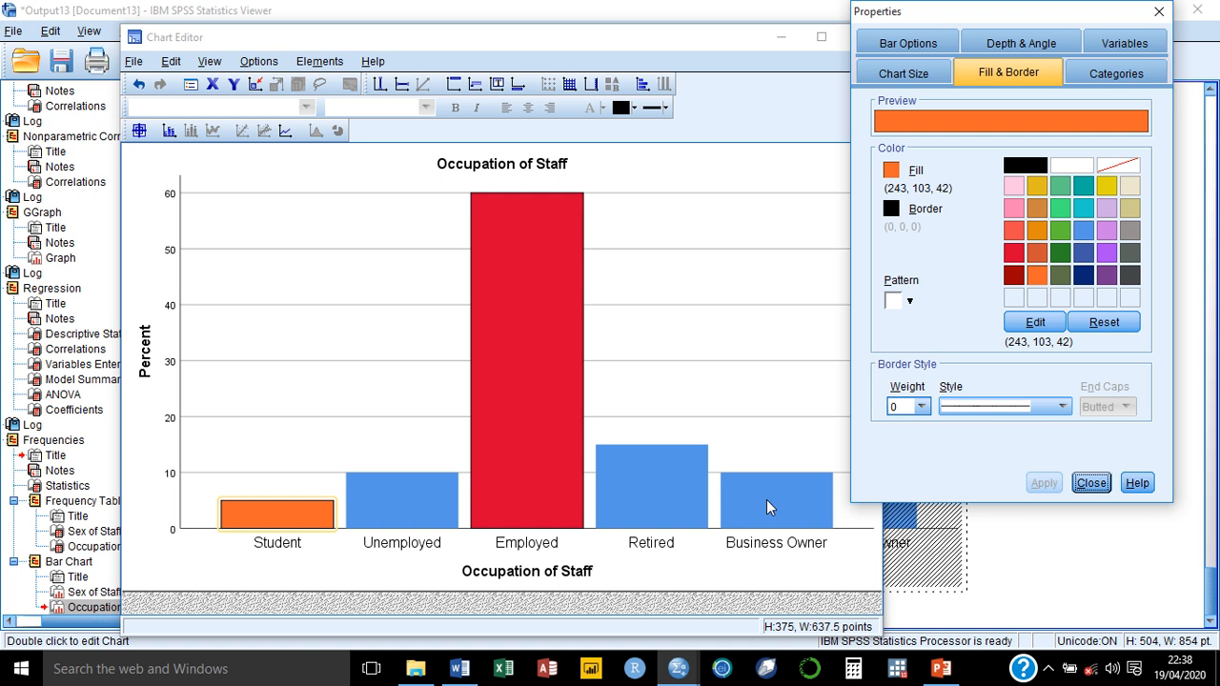
# Step: Fill the Retired bar with dark red (155, 0, 0)
pyautogui.click(636, 489)
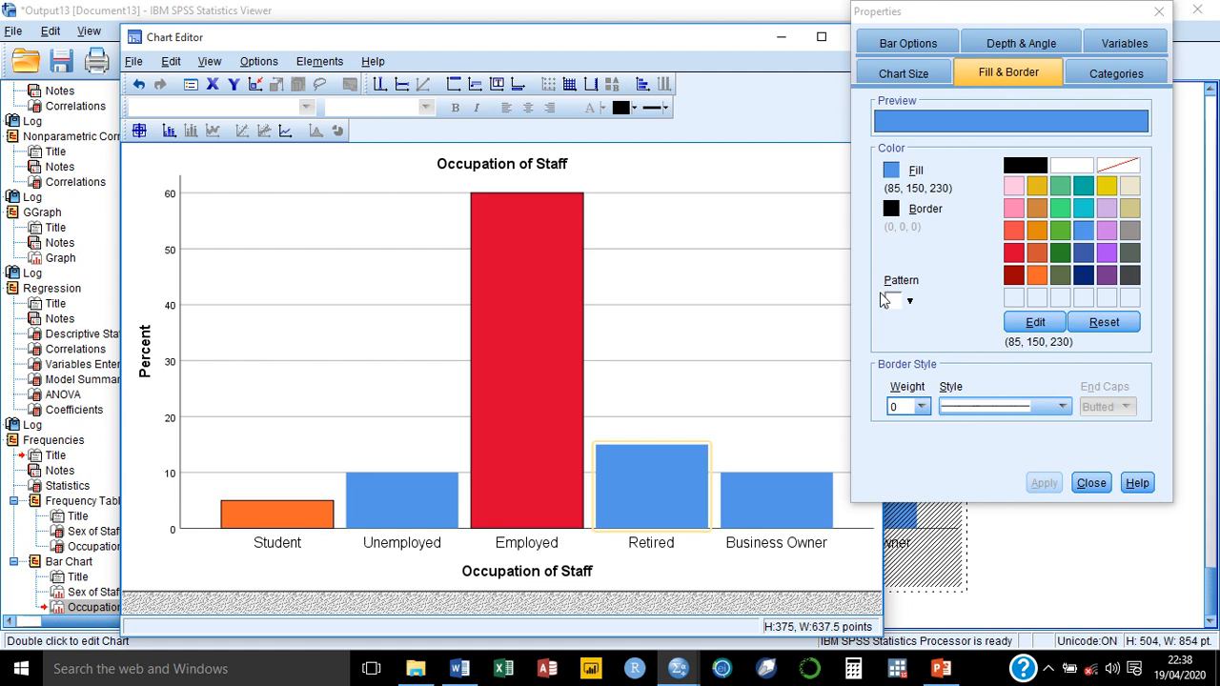
pyautogui.click(1014, 232)
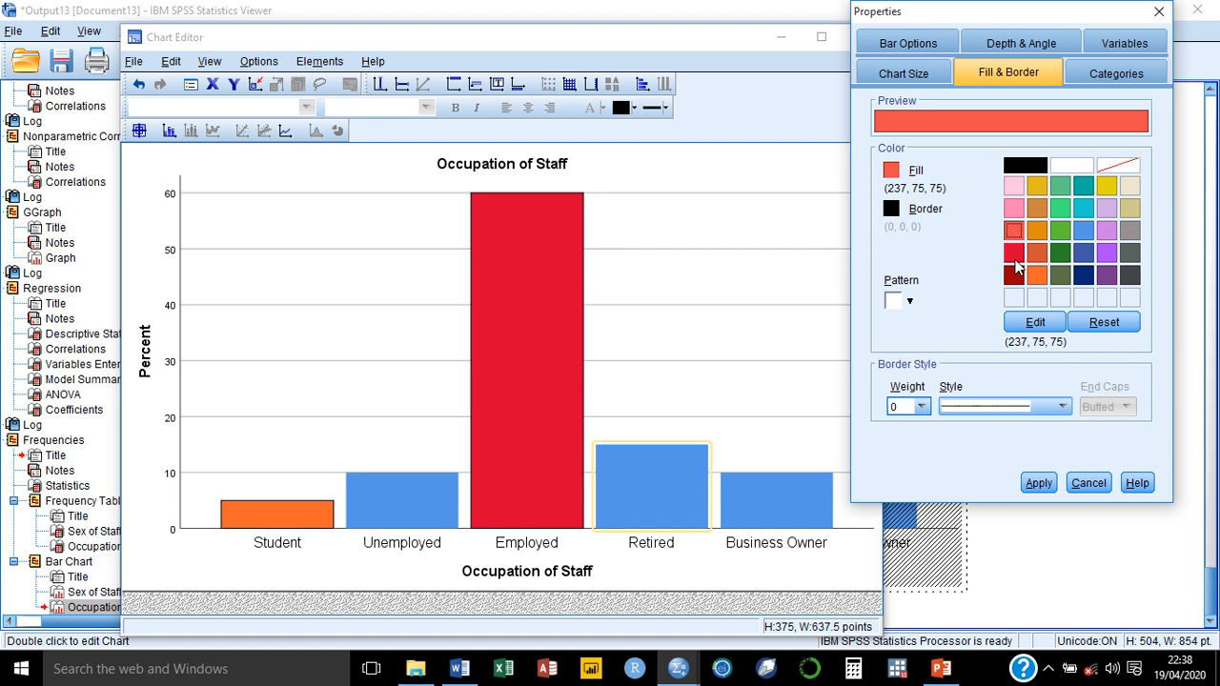
pyautogui.click(1013, 277)
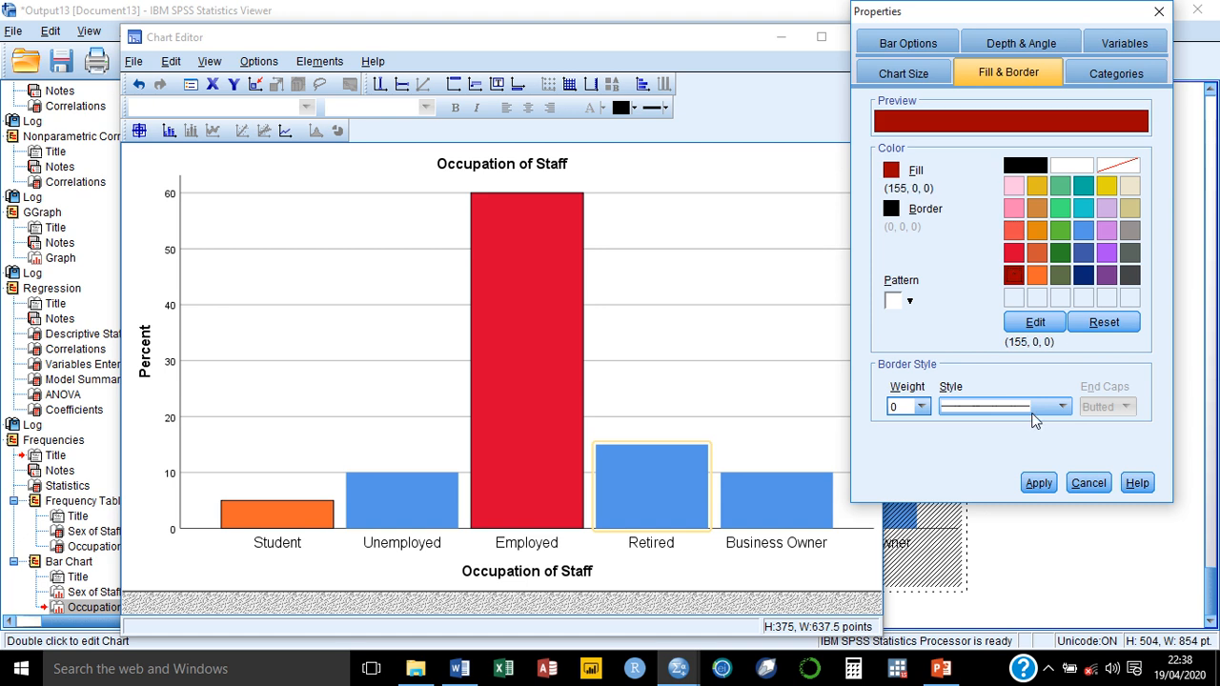
pyautogui.click(1039, 483)
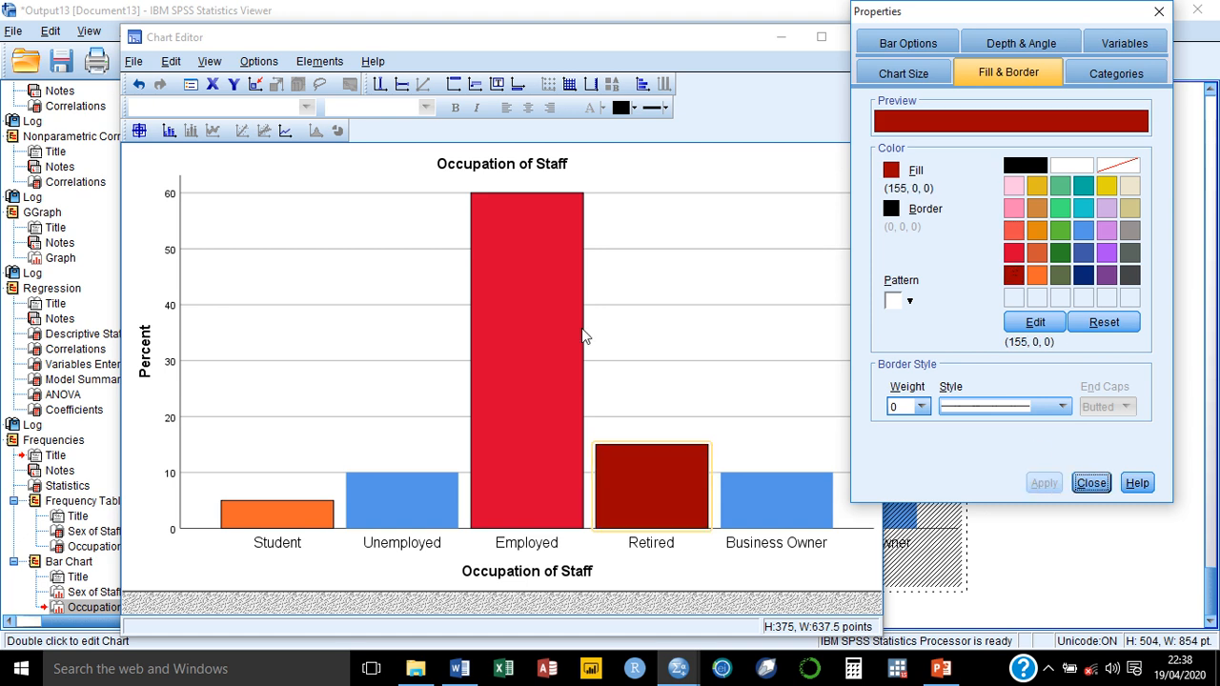
# Step: Show percentage data labels on all bars of the chart and finish editing it
pyautogui.click(169, 131)
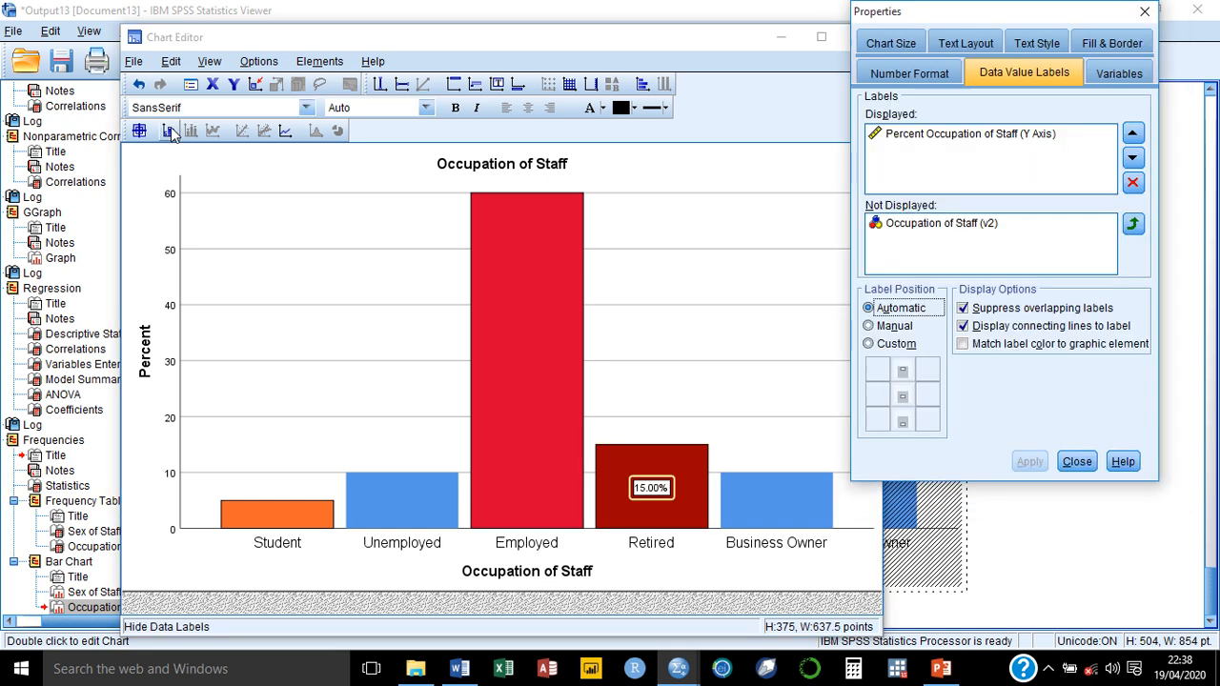
pyautogui.click(489, 239)
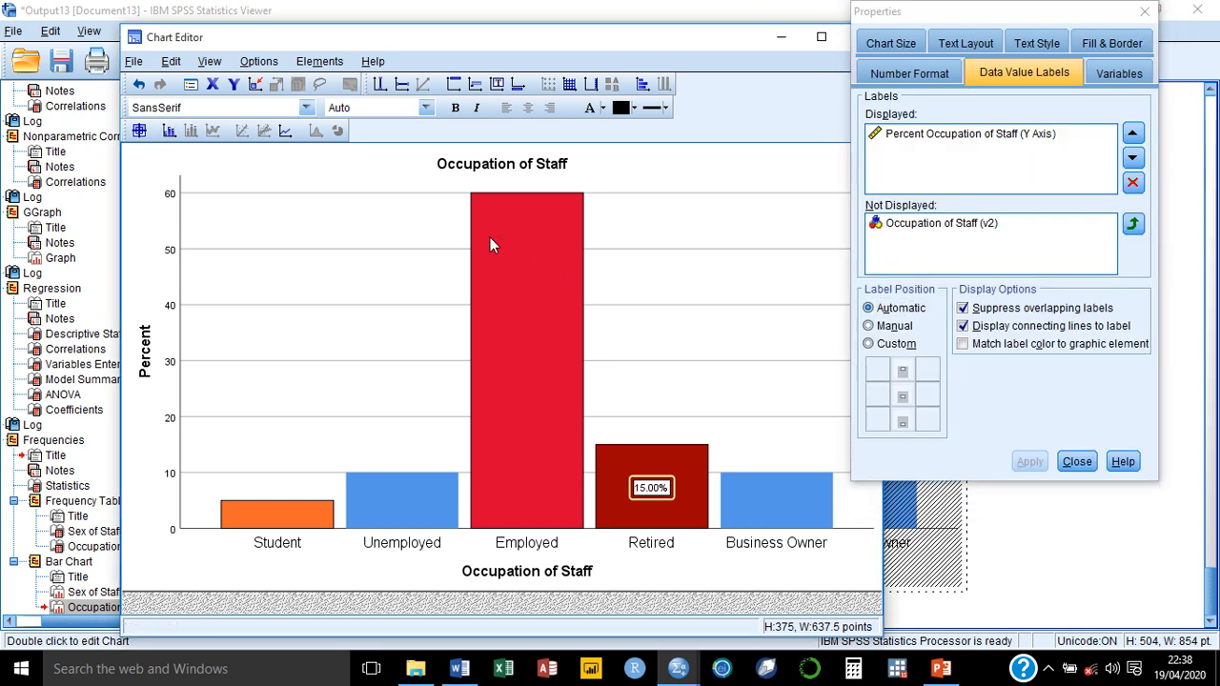
pyautogui.click(169, 132)
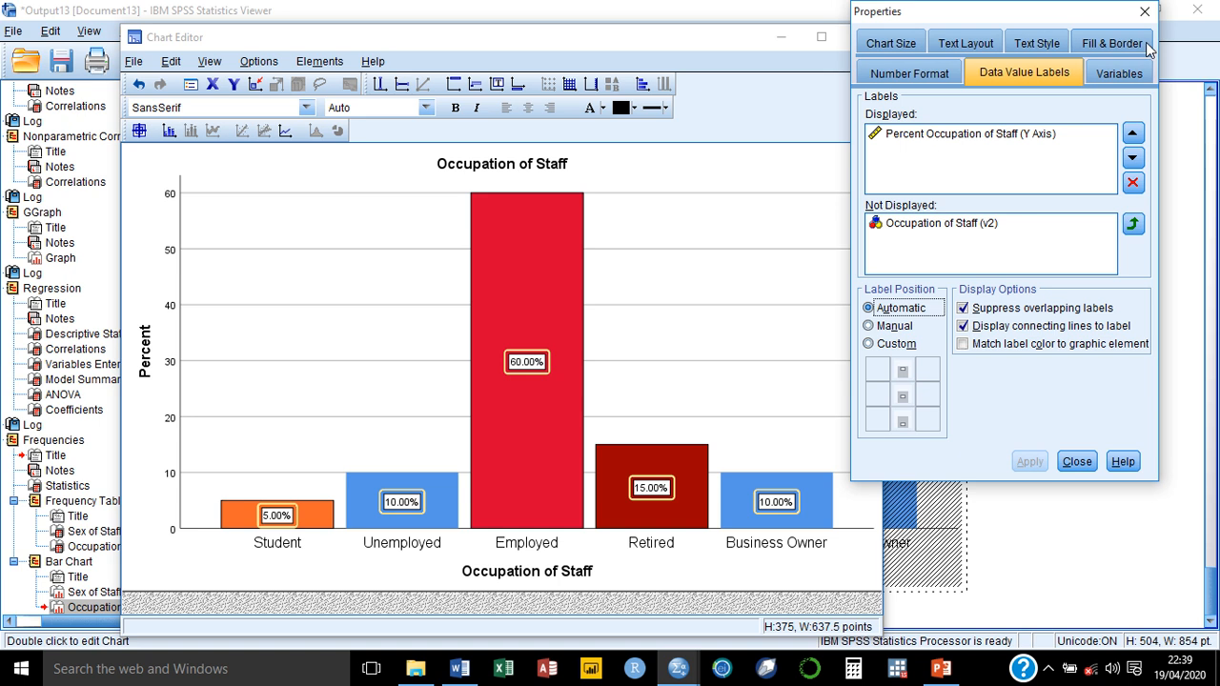
pyautogui.click(1144, 12)
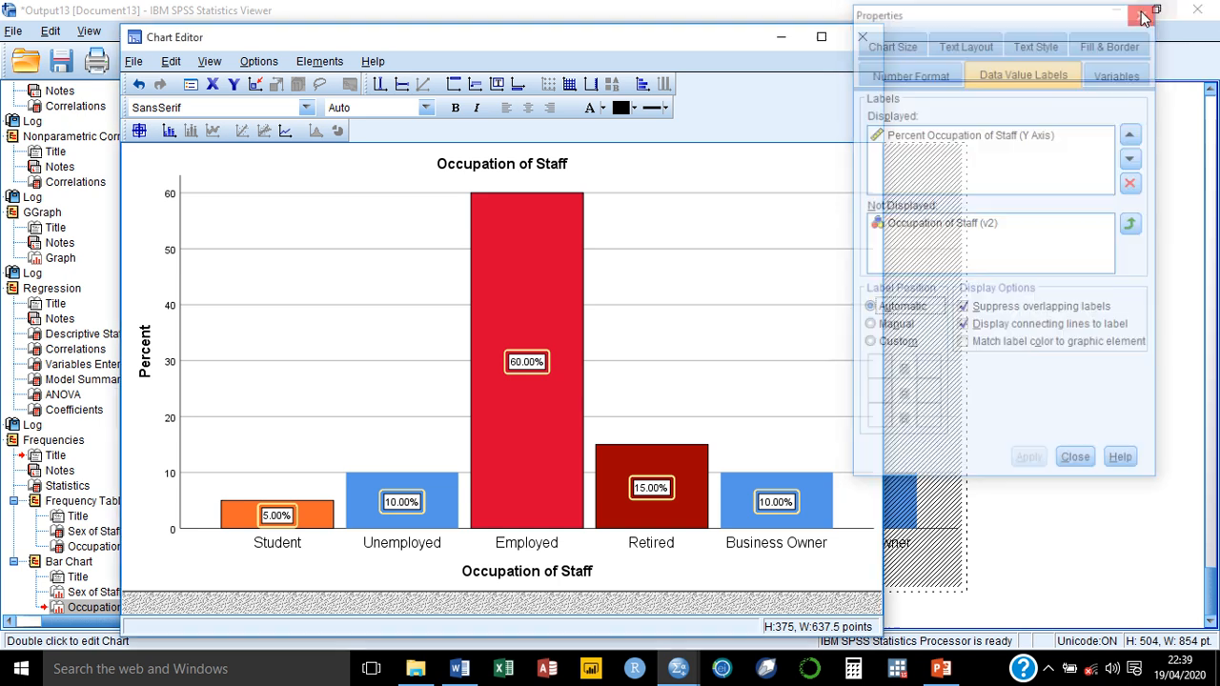
pyautogui.click(862, 36)
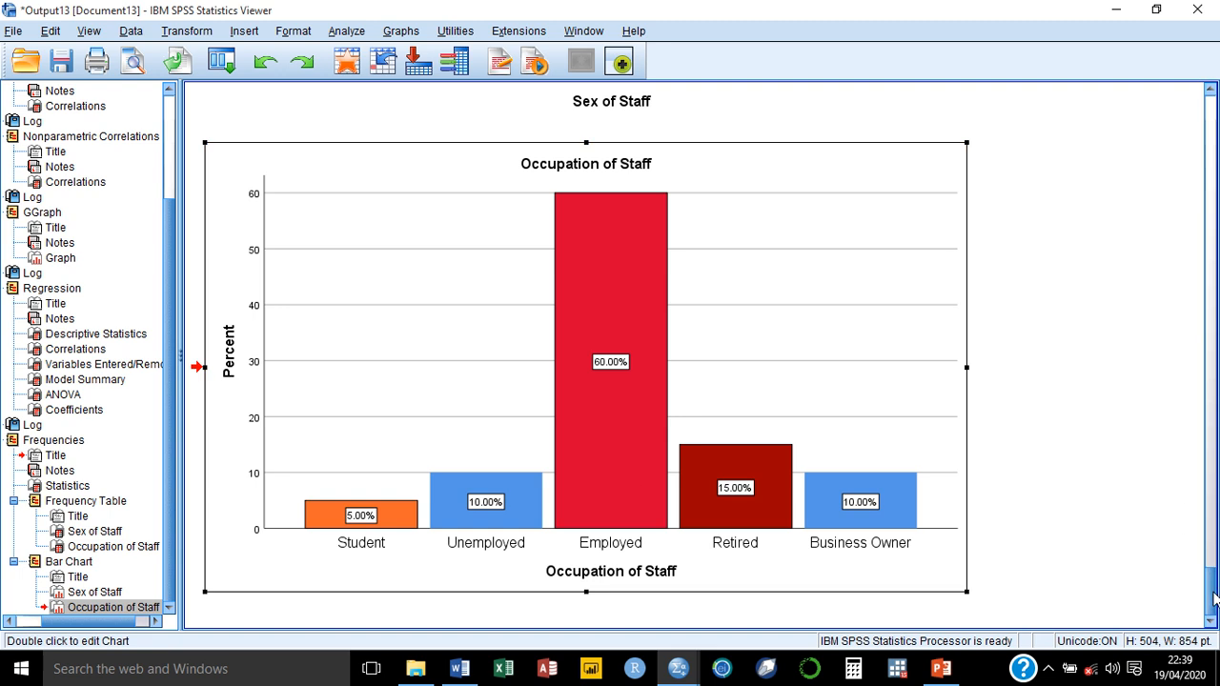
# Step: Copy the regression's Descriptive Statistics table from the SPSS output and create a blank document in Word
pyautogui.moveTo(1210, 591); pyautogui.dragTo(1207, 353)
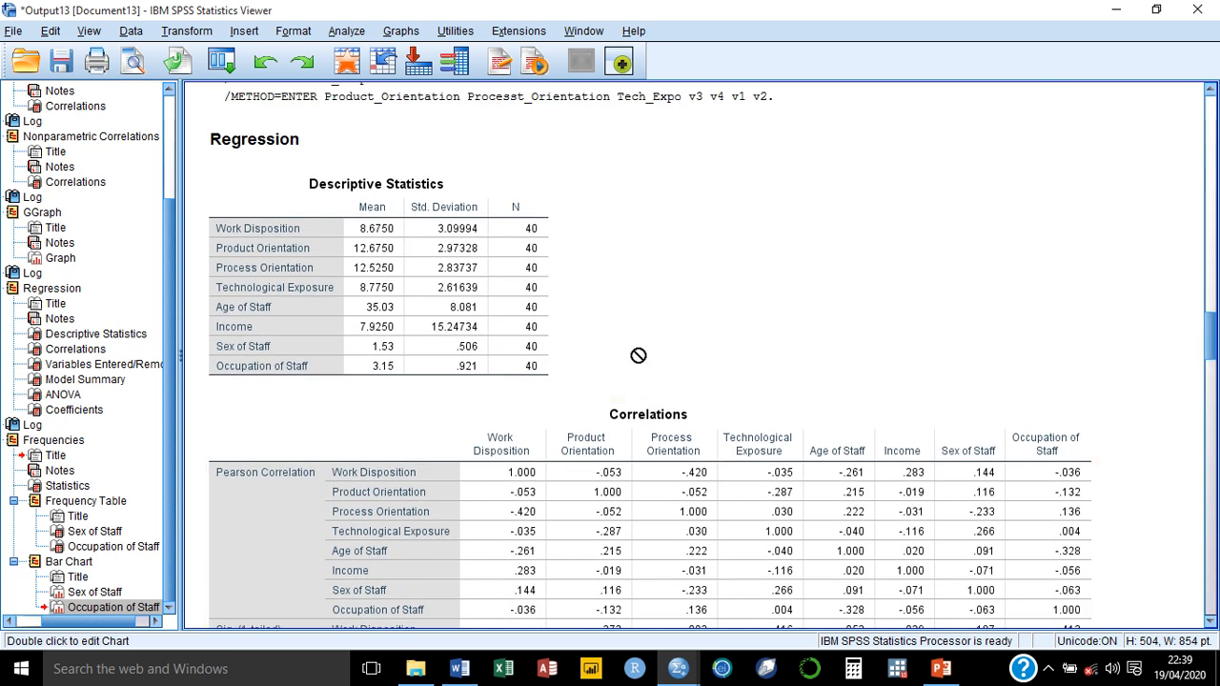
pyautogui.click(362, 270)
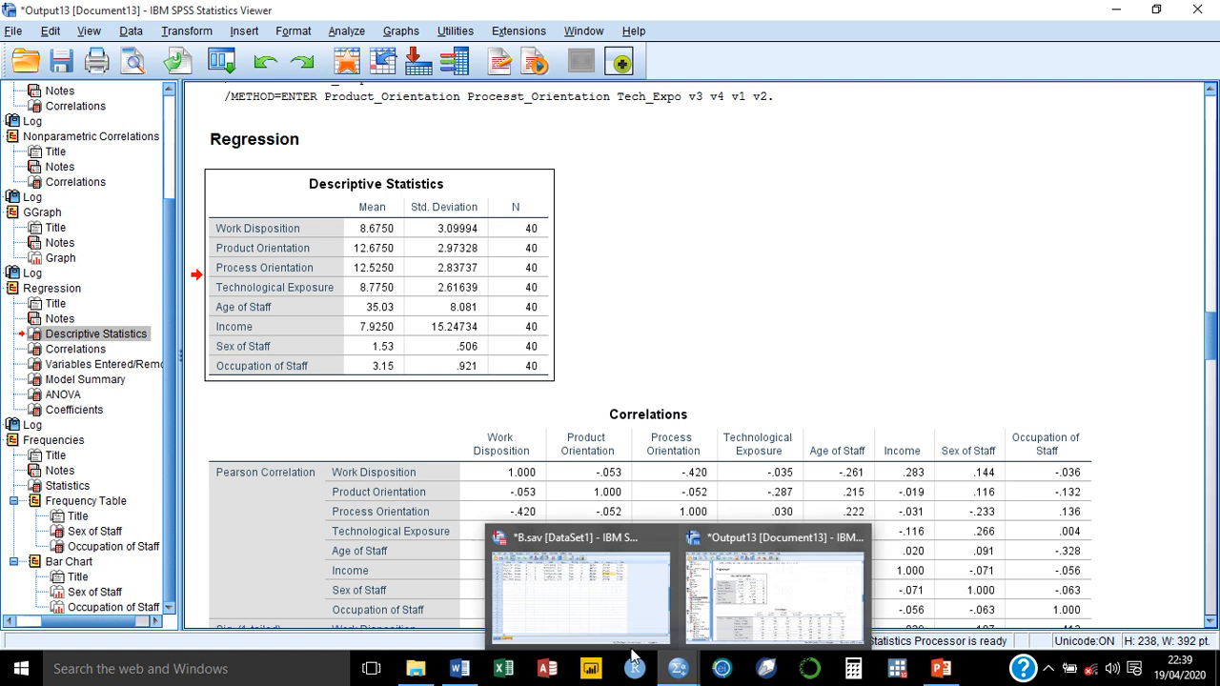
pyautogui.moveTo(458, 673)
pyautogui.click(454, 606)
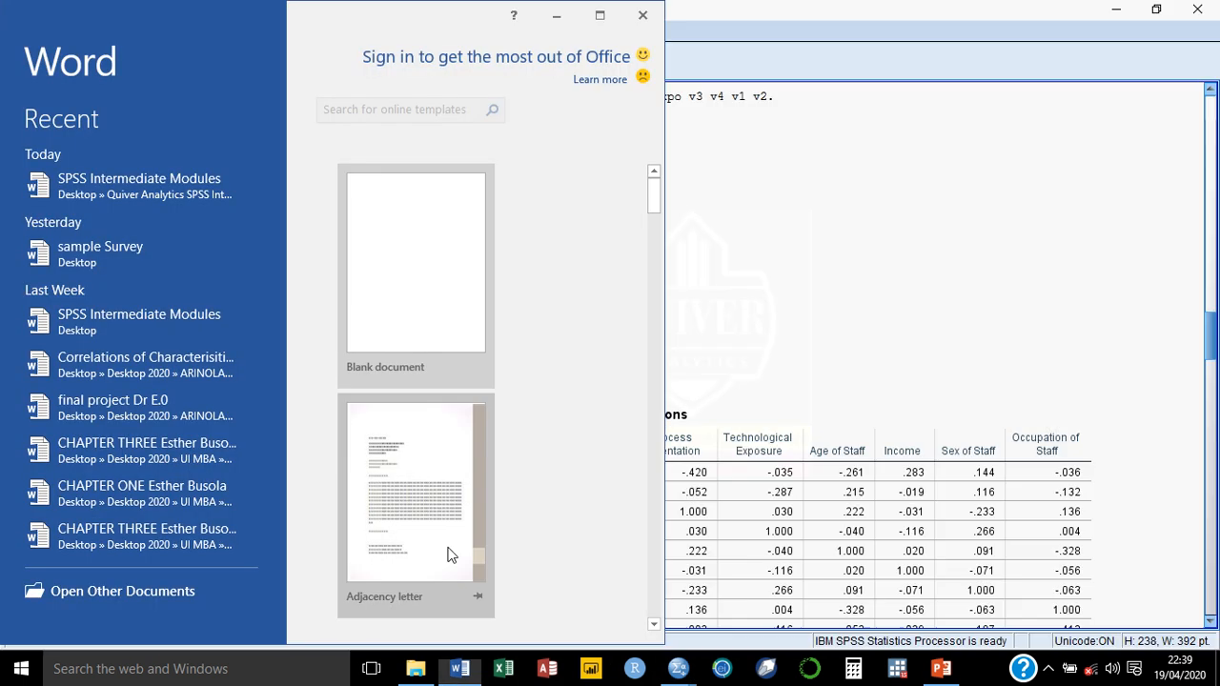
pyautogui.click(403, 311)
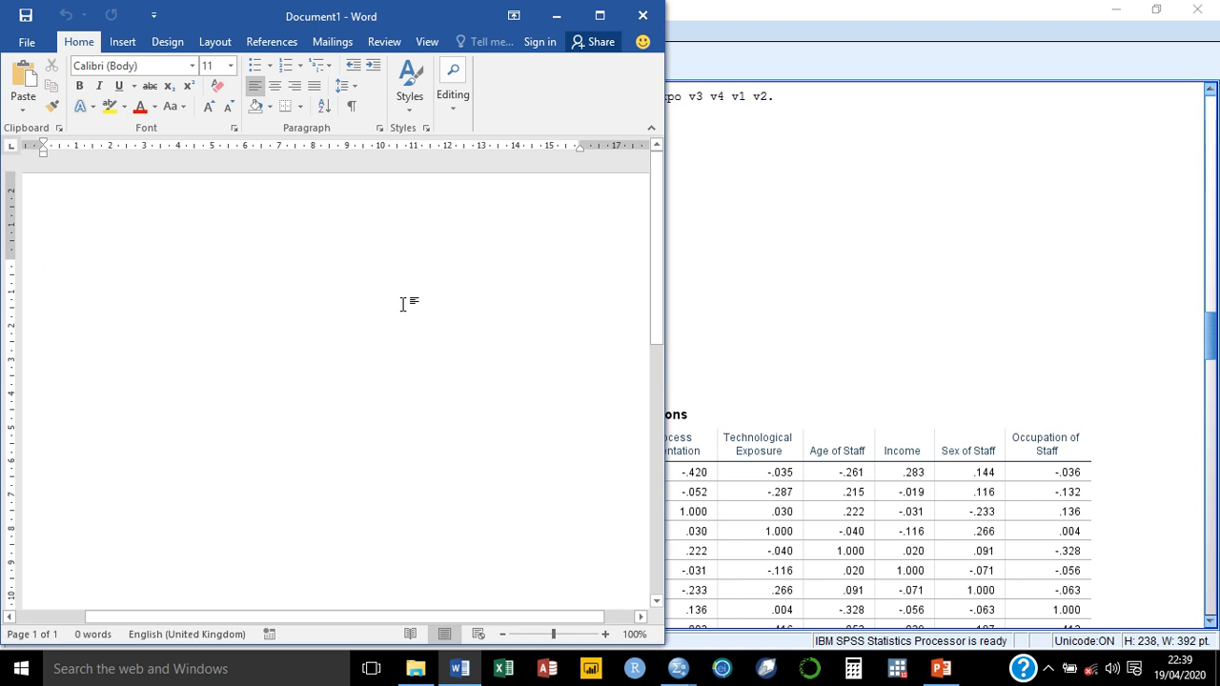
# Step: Enter the heading "Results of Analysis" in the blank document and paste the Descriptive Statistics table below it
pyautogui.write('Resul')
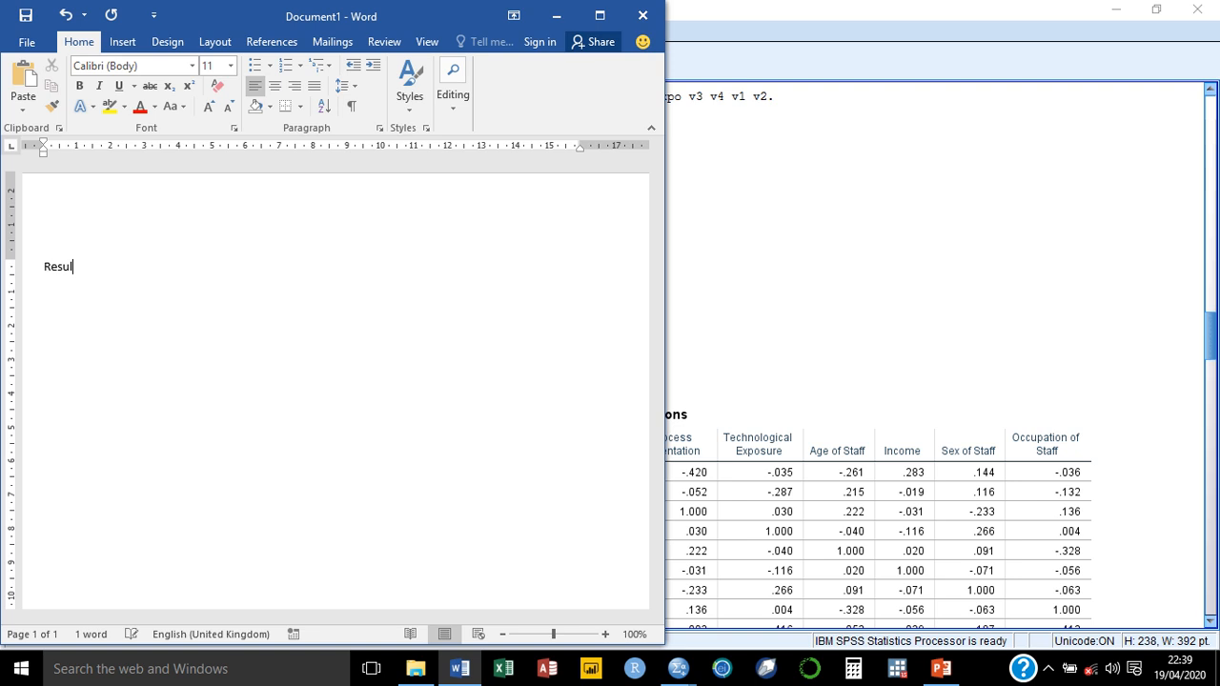
pyautogui.write('ts of Analysis')
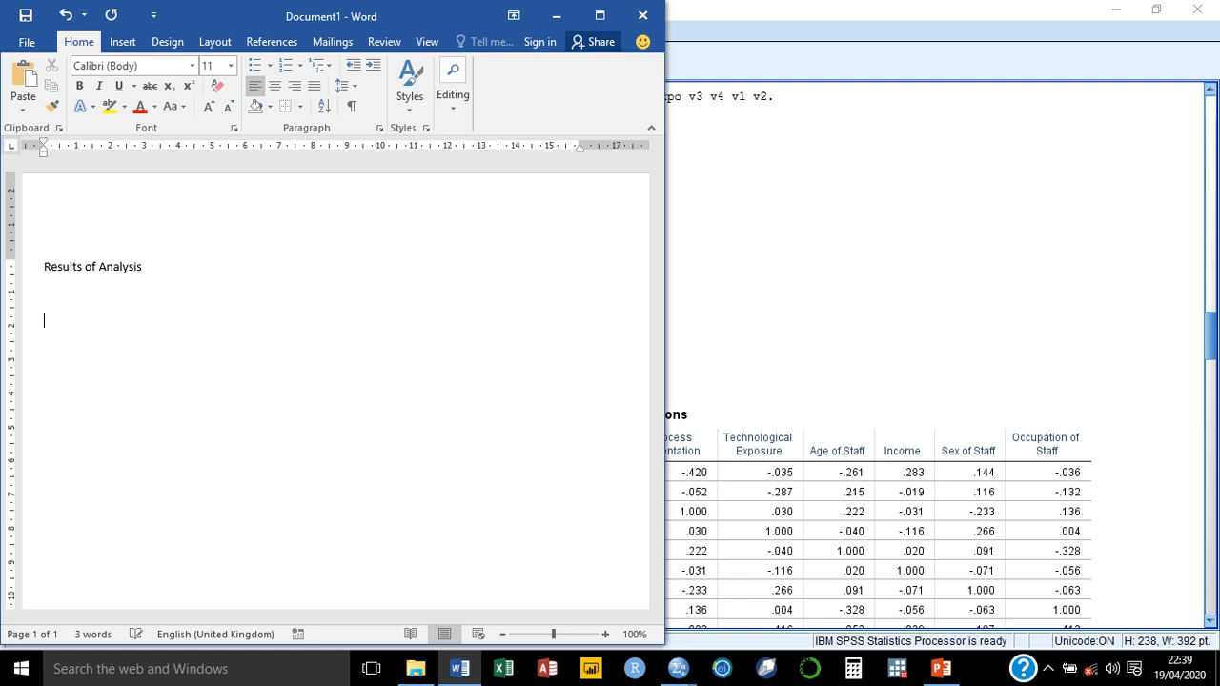
pyautogui.write('Descriptive Statistics \tMean\tStd. Deviation\tN Work Disposition\t8.6750\t3.09994\t40 Product Orientation\t12.6750\t2.97328\t40 Process Orientation\t12.5250\t2.83737\t40 Technological Exposure\t8.7750\t2.61639\t40 Age of Staff\t35.03\t8.081\t40 Income\t7.9250\t15.24734\t40 Sex of Staff\t1.53\t.506\t40 Occupation of Staff\t3.15\t.921\t40')
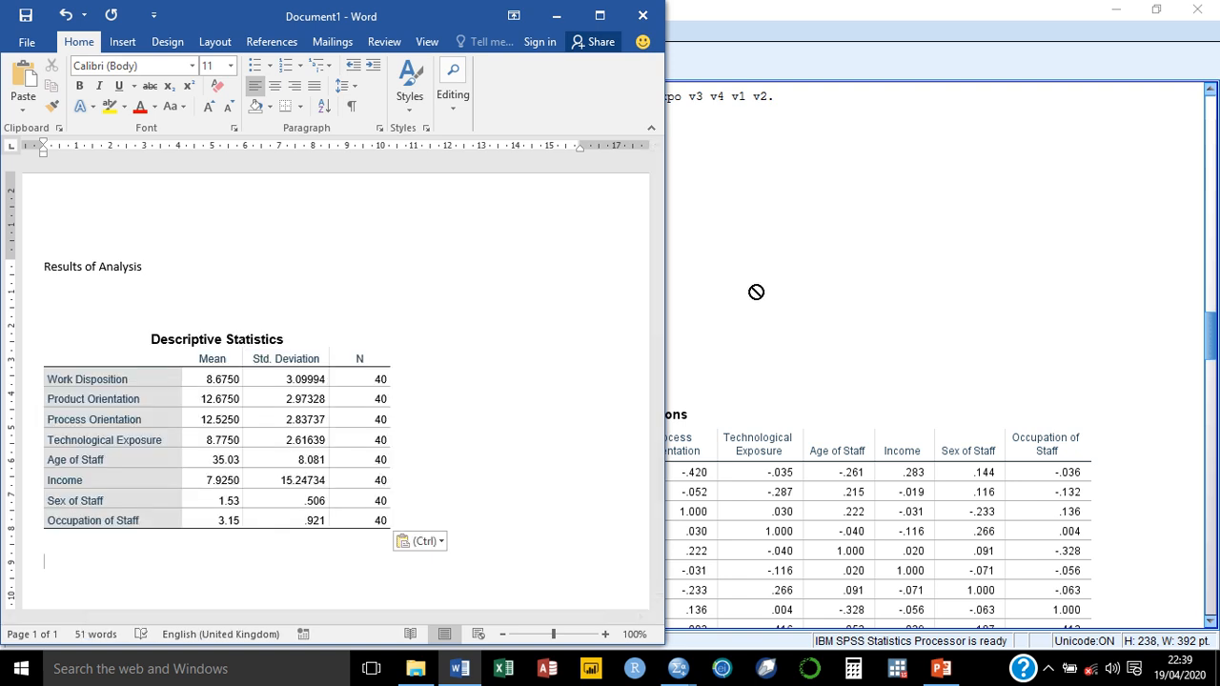
# Step: Copy the regression's Descriptive Statistics, Correlations, Model Summary and ANOVA tables together from SPSS and paste them at the end of the Word document
pyautogui.click(1097, 289)
pyautogui.click(426, 329)
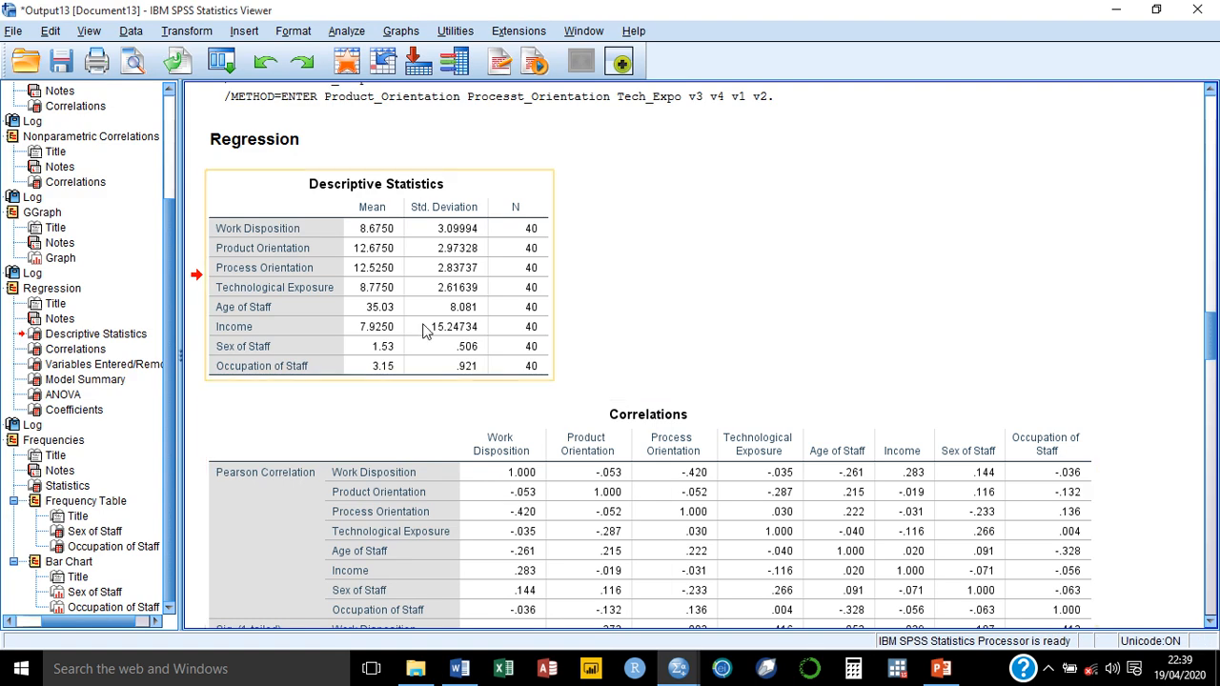
pyautogui.click(427, 329)
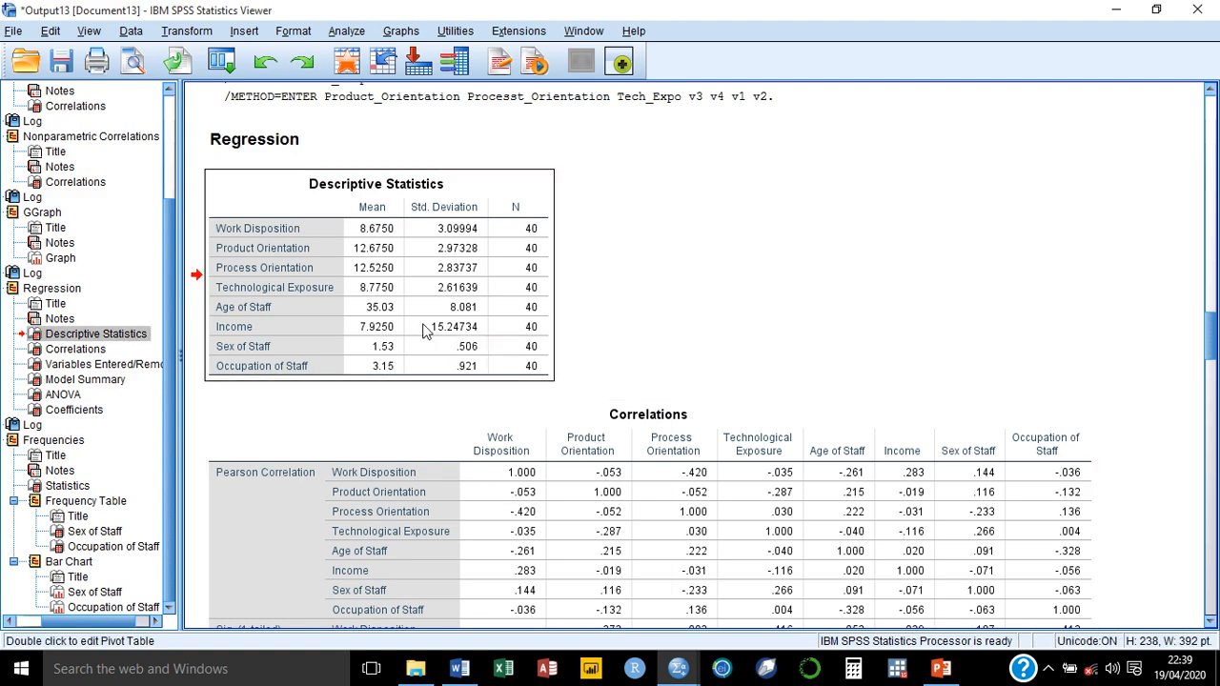
pyautogui.click(376, 499)
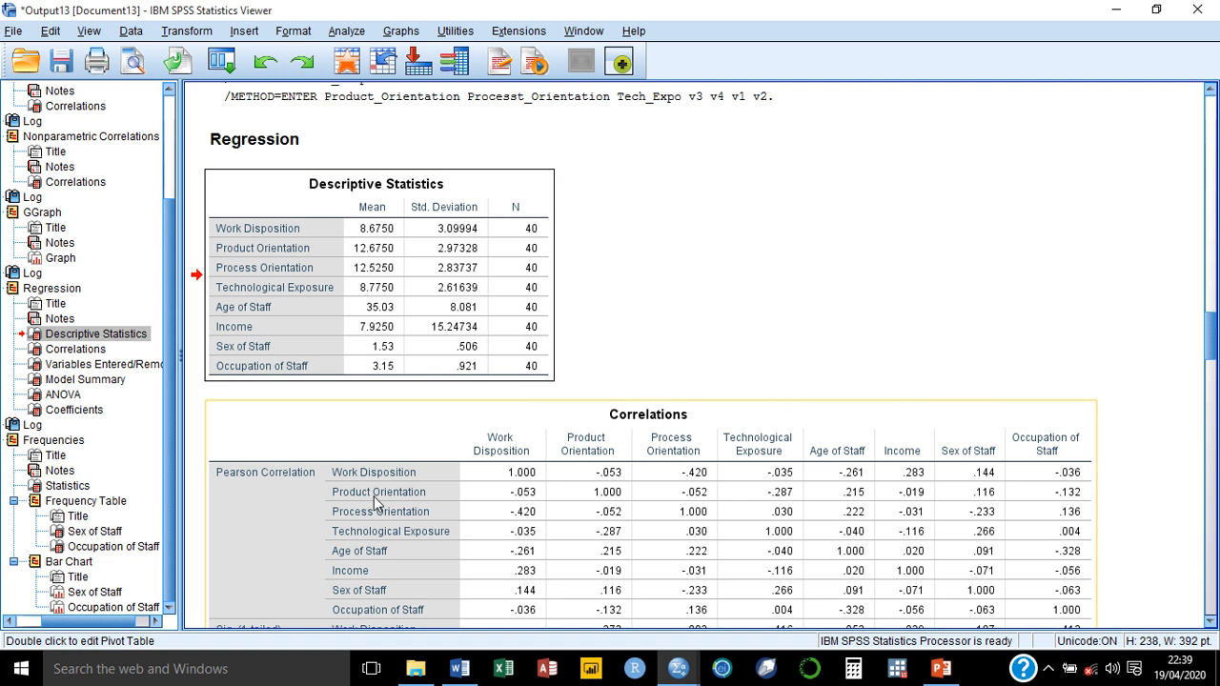
pyautogui.scroll(-5, 387, 446)
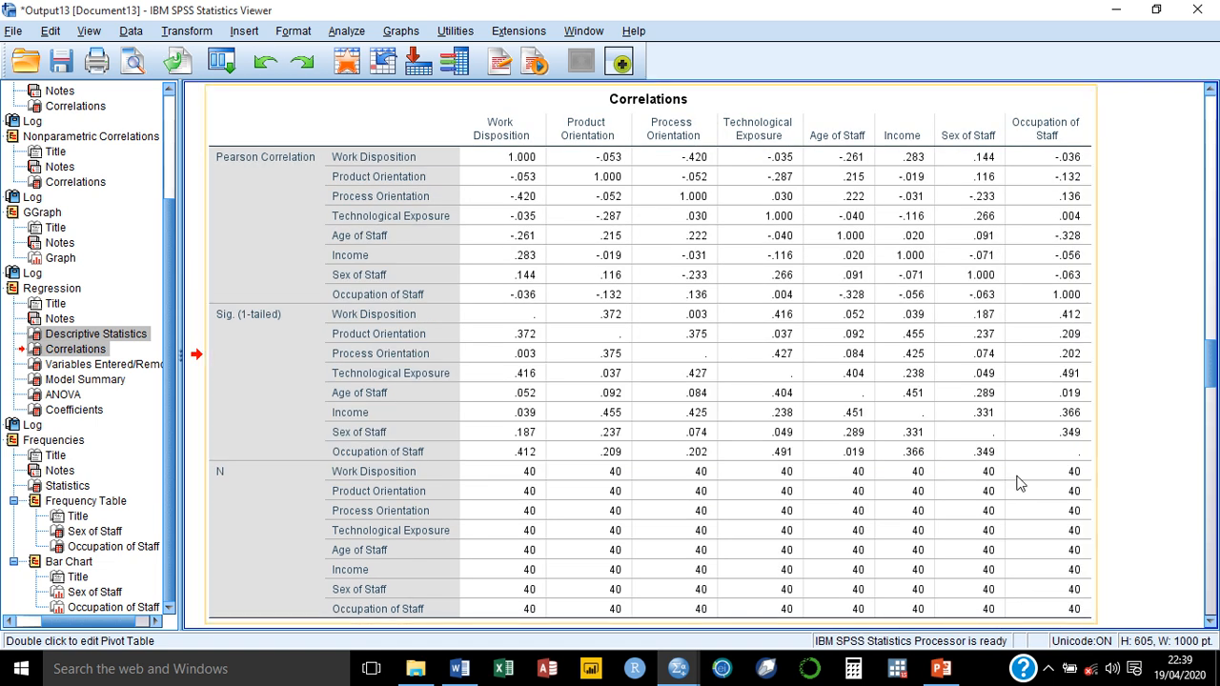
pyautogui.moveTo(1214, 371); pyautogui.dragTo(1215, 424)
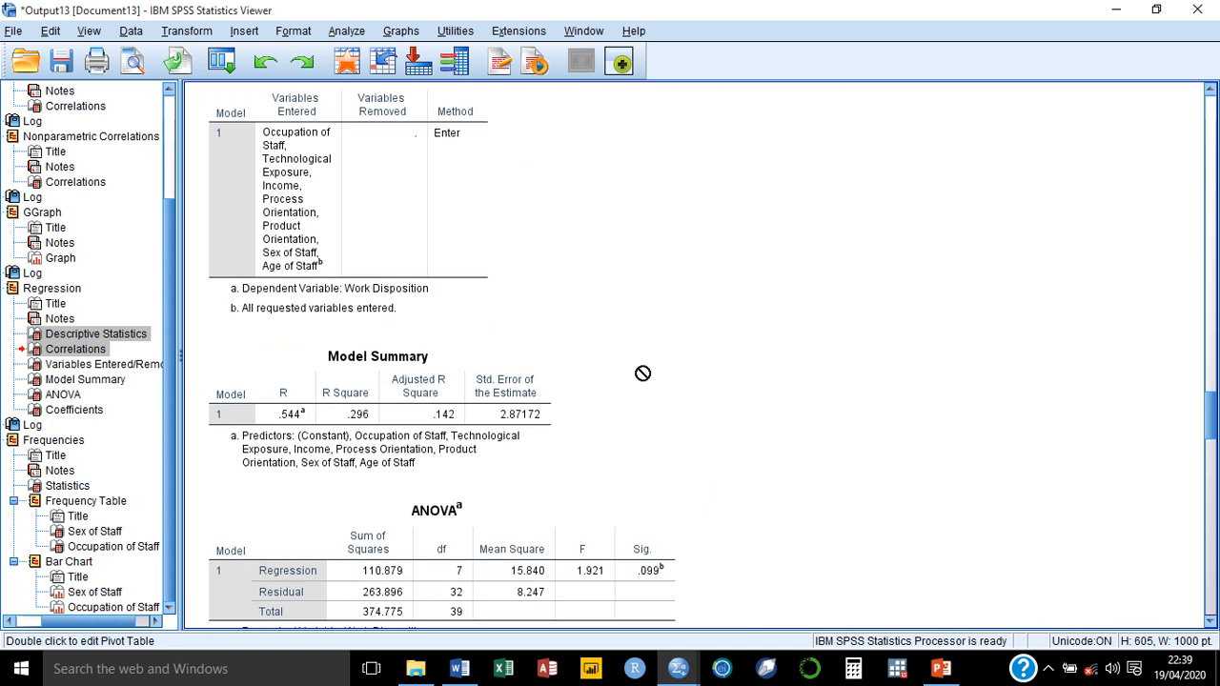
pyautogui.click(484, 407)
pyautogui.moveTo(450, 517); pyautogui.dragTo(442, 576)
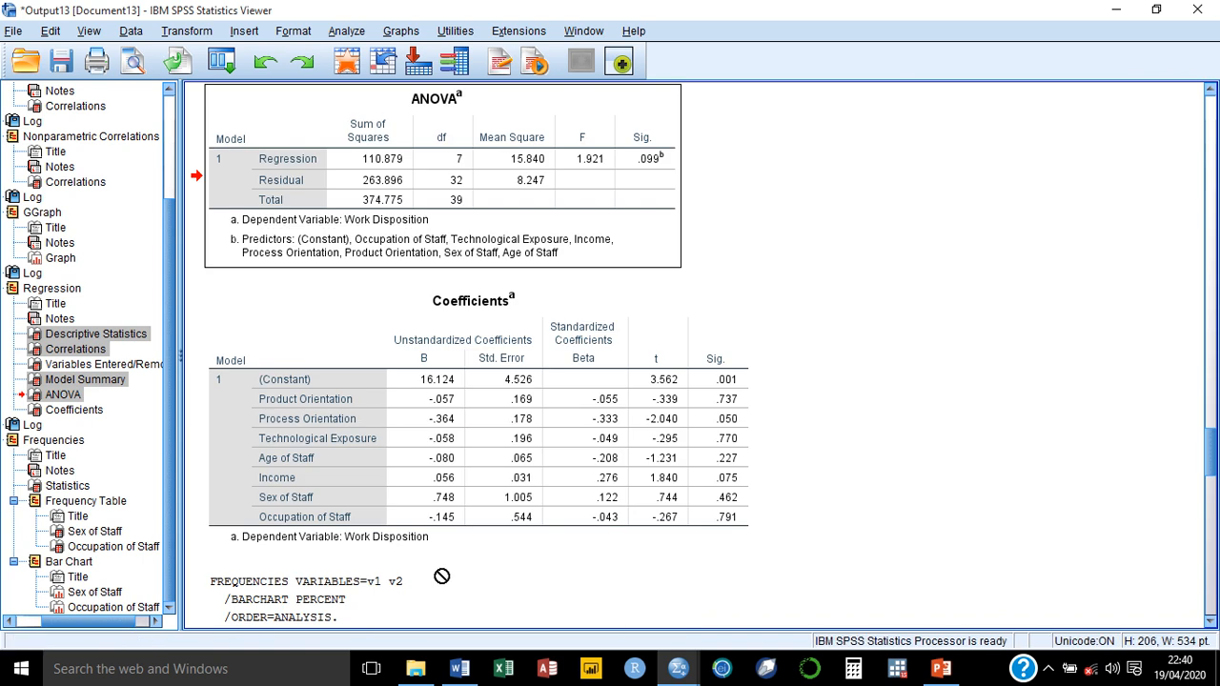
pyautogui.hotkey('alt', 'Tab')
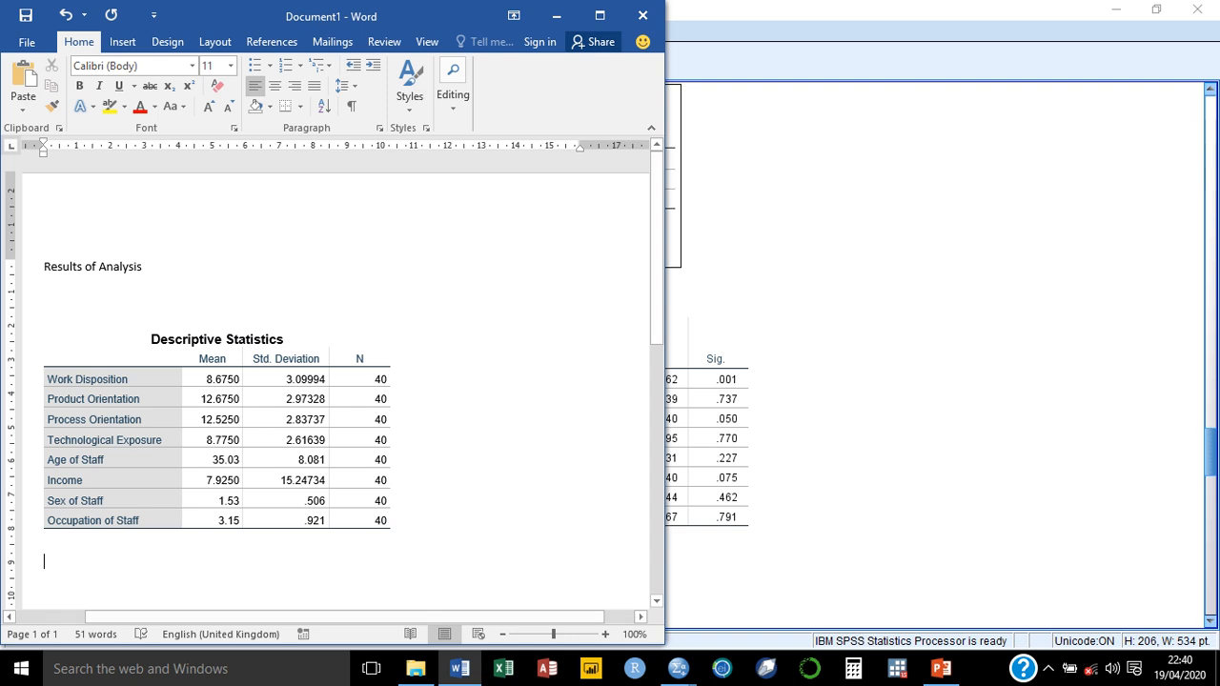
pyautogui.hotkey('ctrl', 'v')
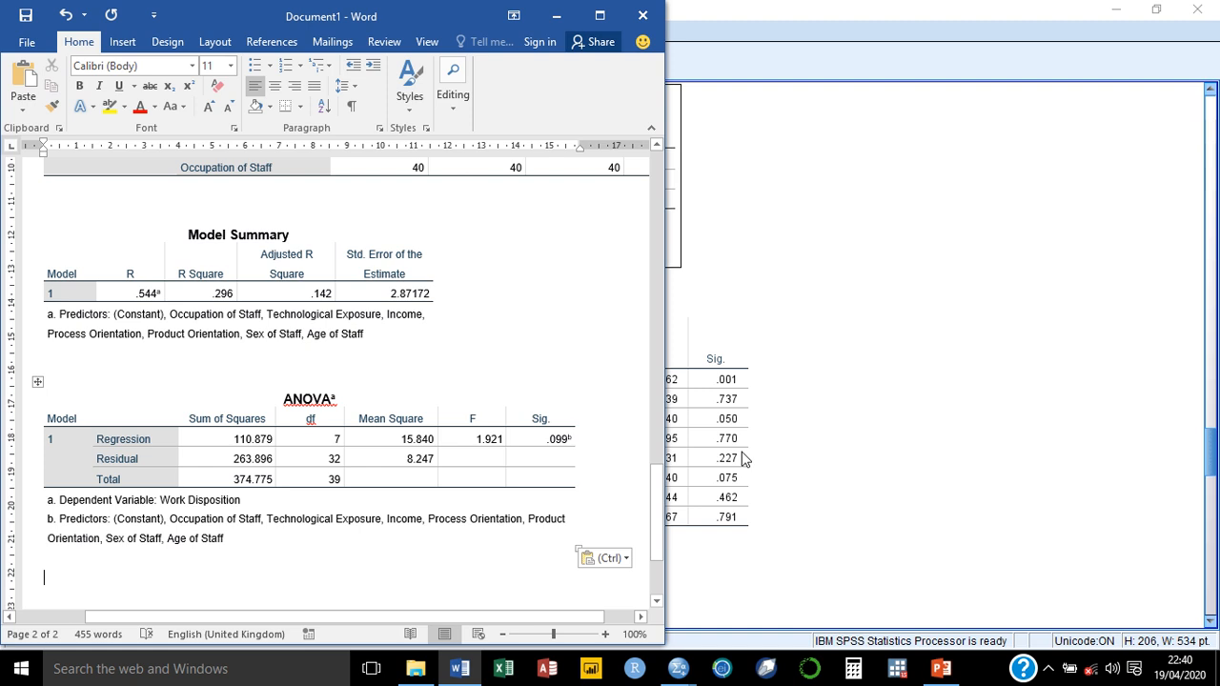
# Step: Copy the Sex of Staff bar chart from SPSS and paste it below the ANOVA table in the Word document
pyautogui.click(975, 422)
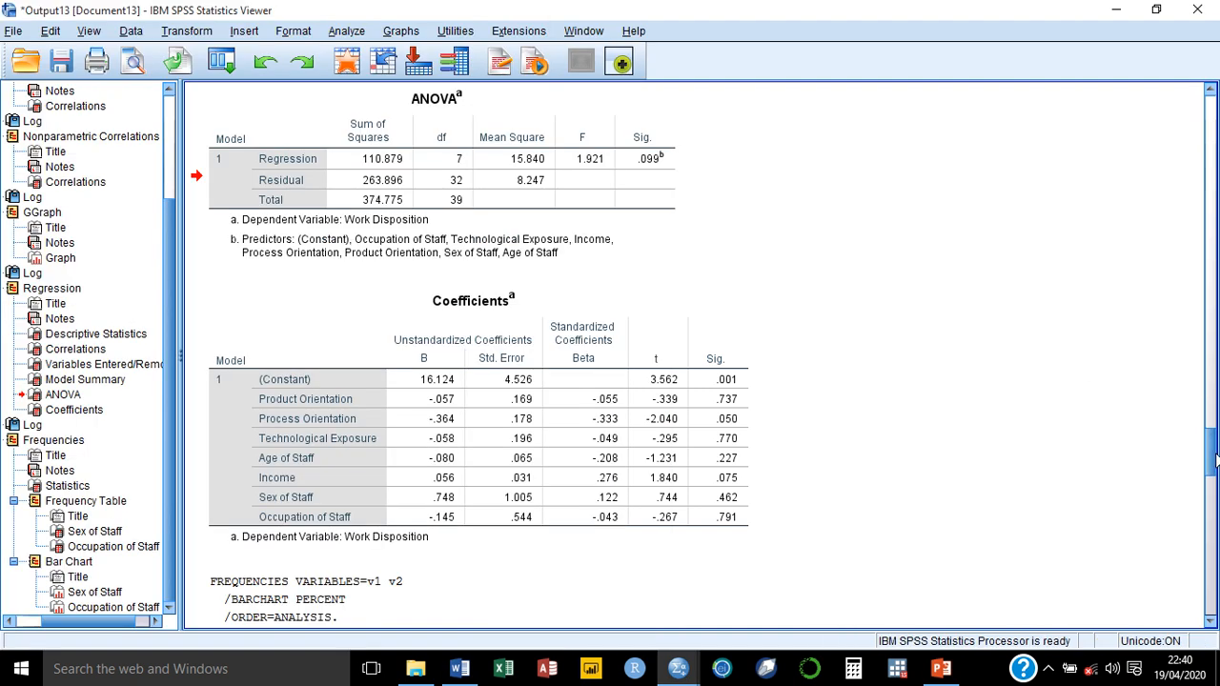
pyautogui.moveTo(1213, 461); pyautogui.dragTo(1214, 559)
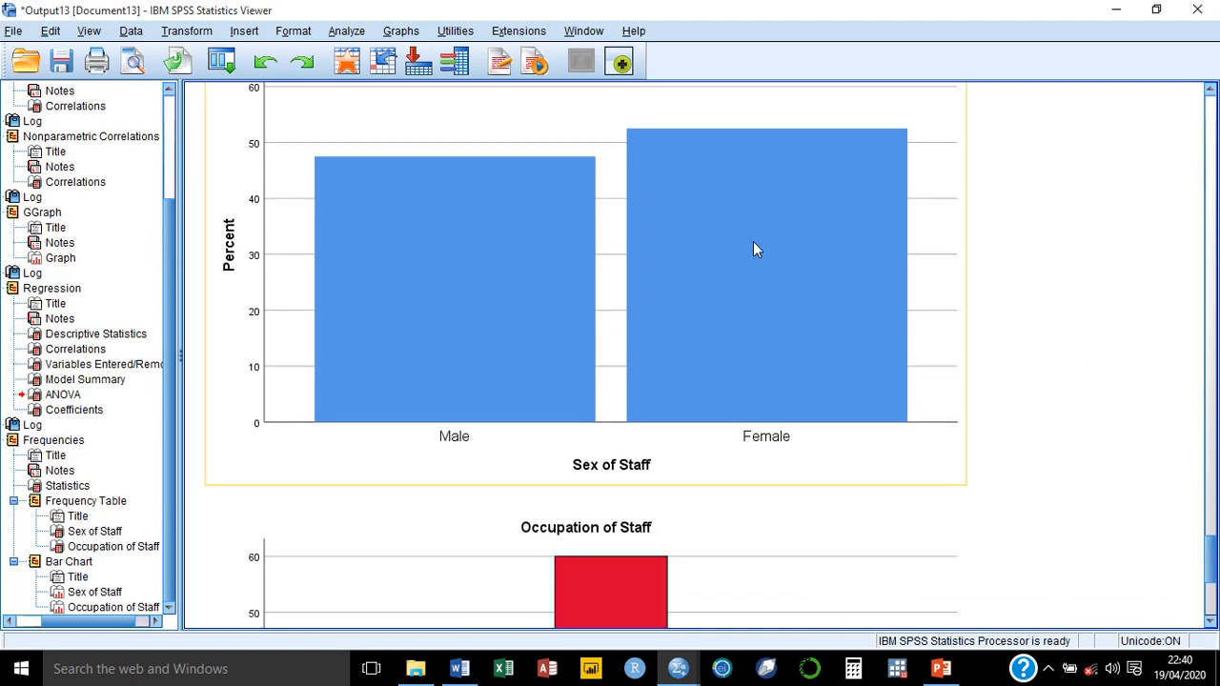
pyautogui.click(591, 90)
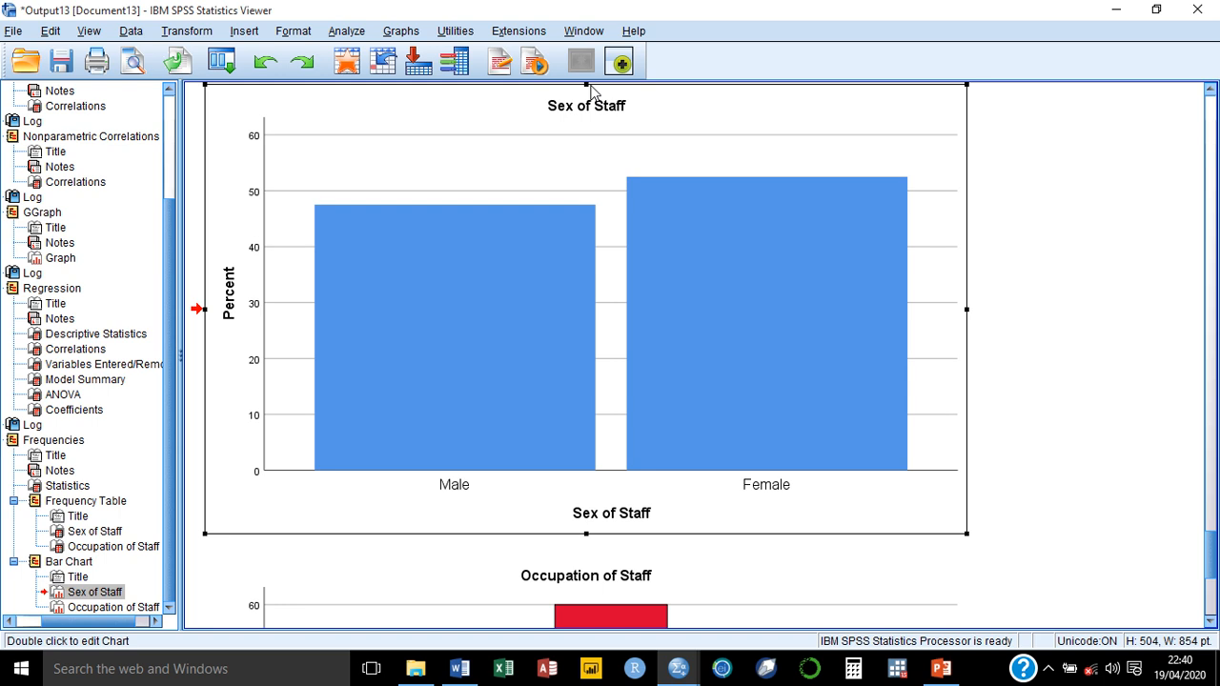
pyautogui.hotkey('alt', 'Tab')
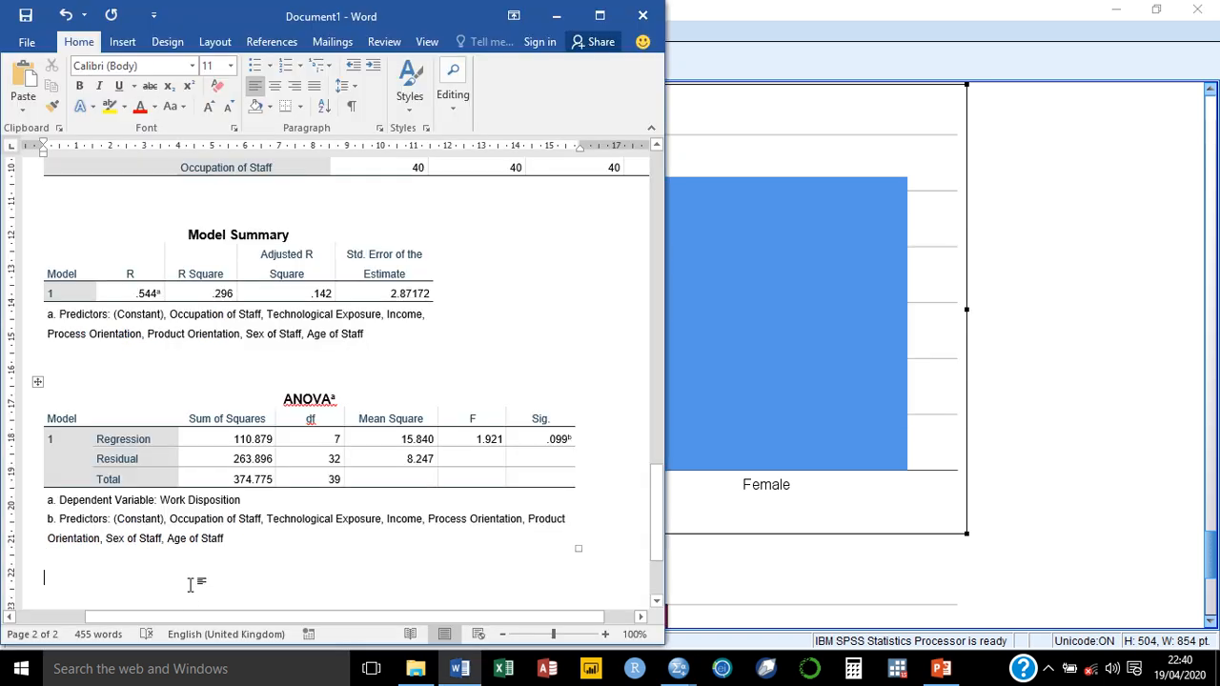
pyautogui.scroll(-1, 179, 605)
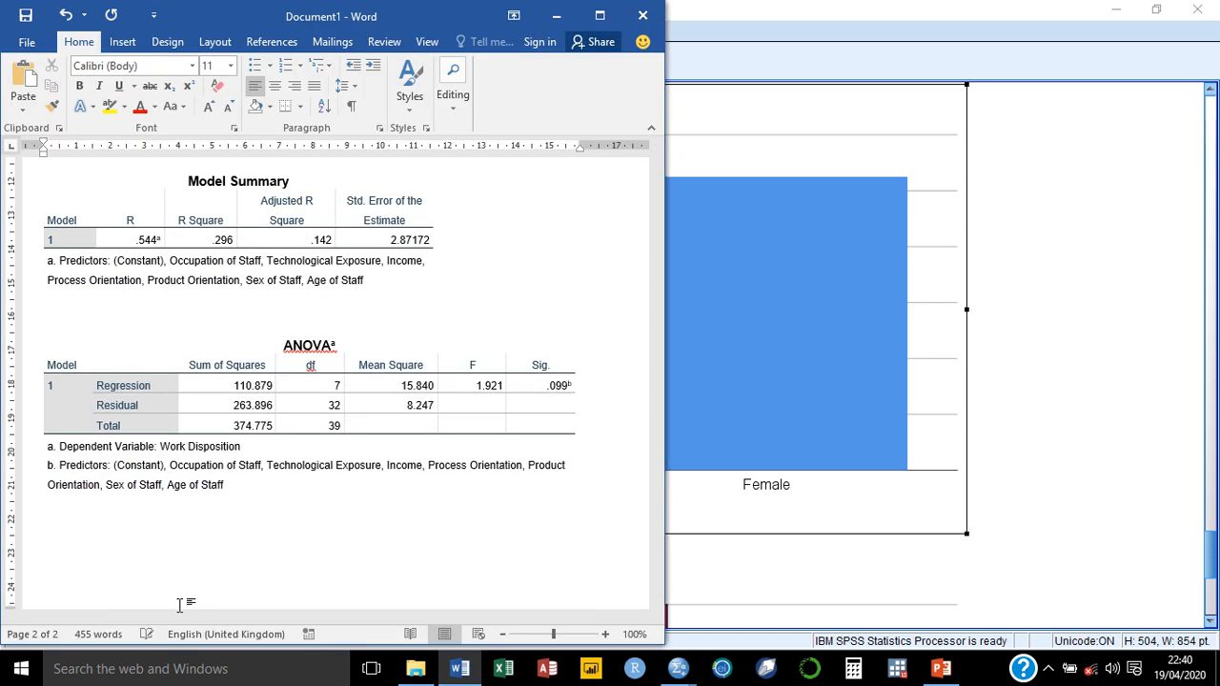
pyautogui.hotkey('ctrl', 'v')
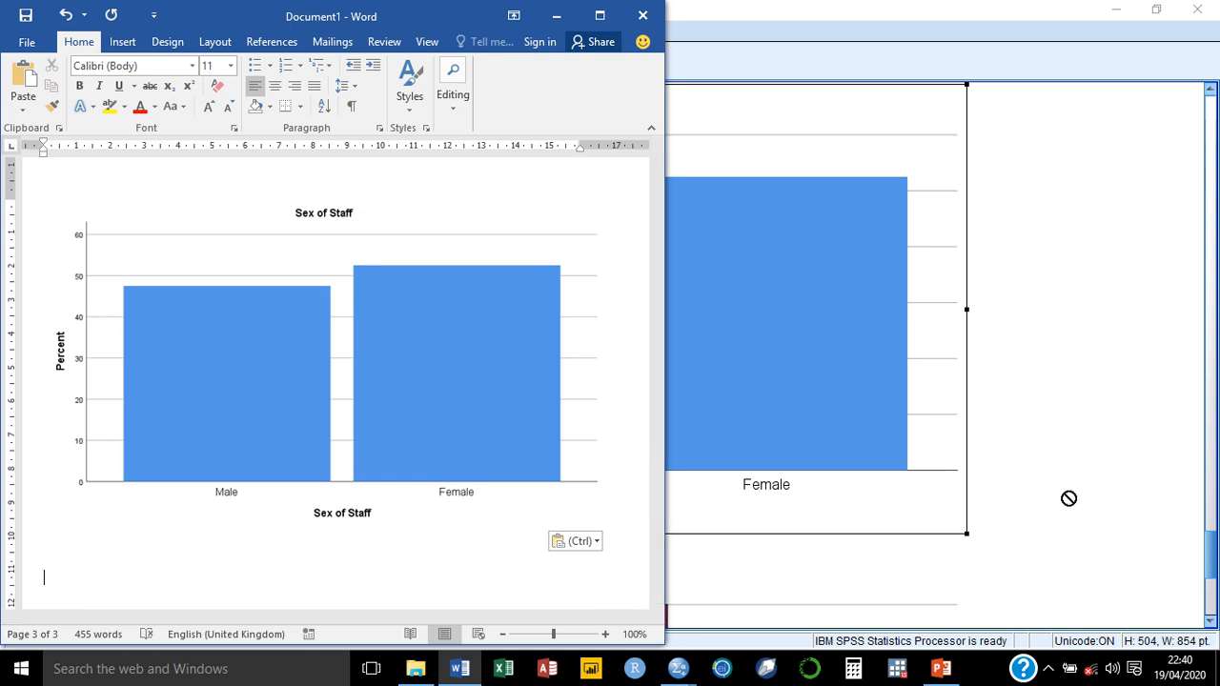
pyautogui.click(1100, 296)
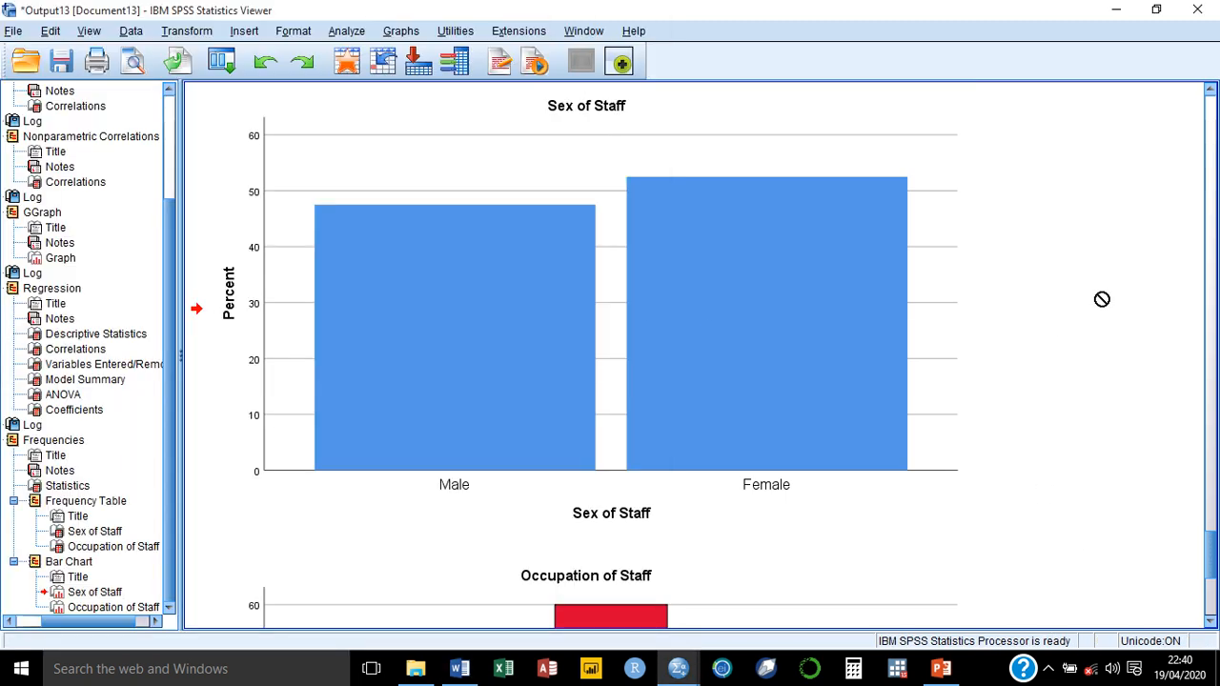
pyautogui.click(13, 30)
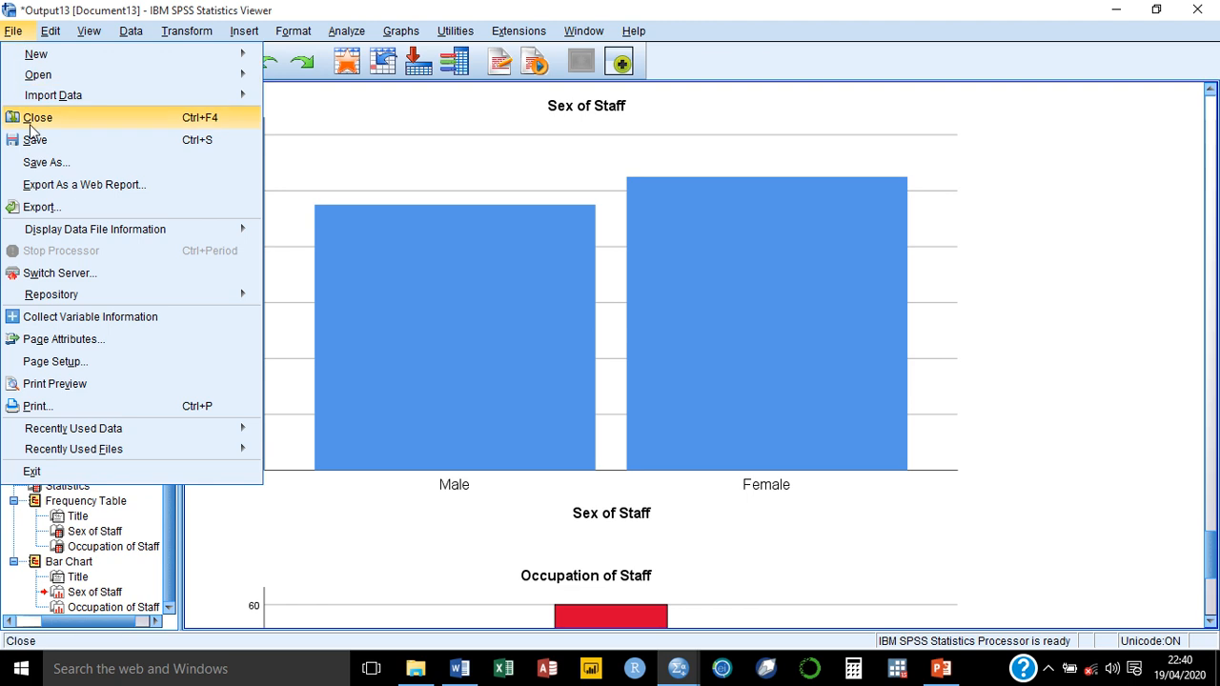
pyautogui.click(80, 185)
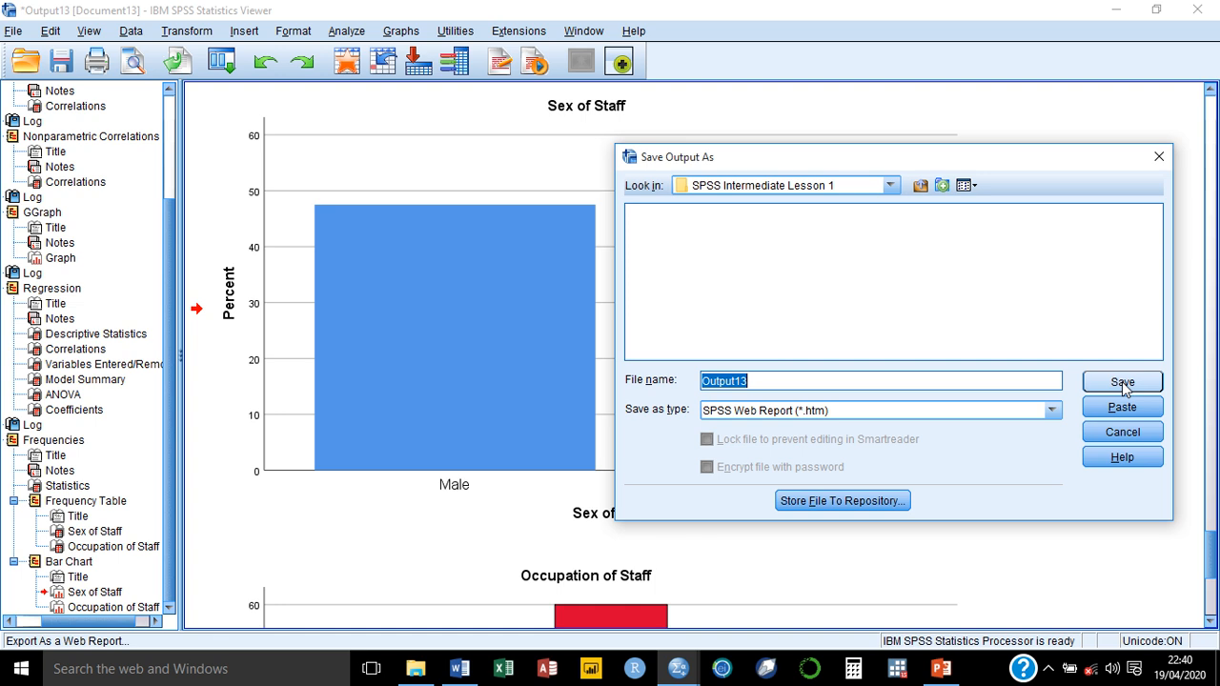
pyautogui.click(1159, 161)
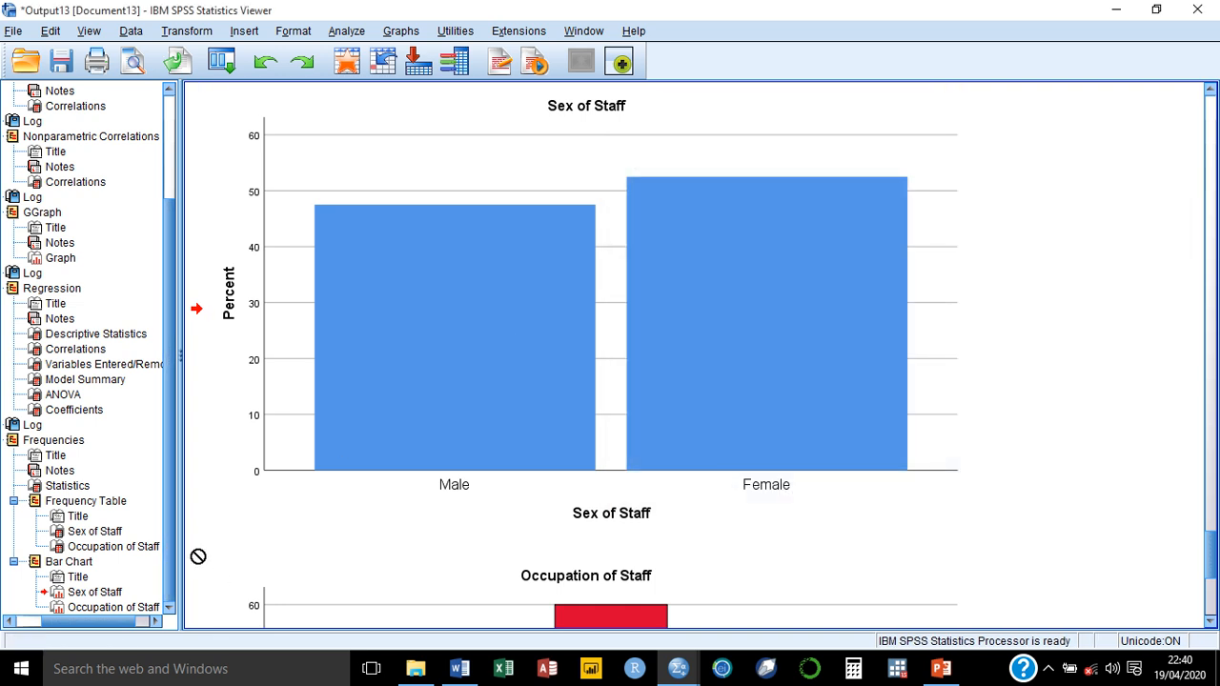
# Step: Switch to exporting the SPSS output and set the objects to export to All visible
pyautogui.click(244, 508)
pyautogui.click(480, 580)
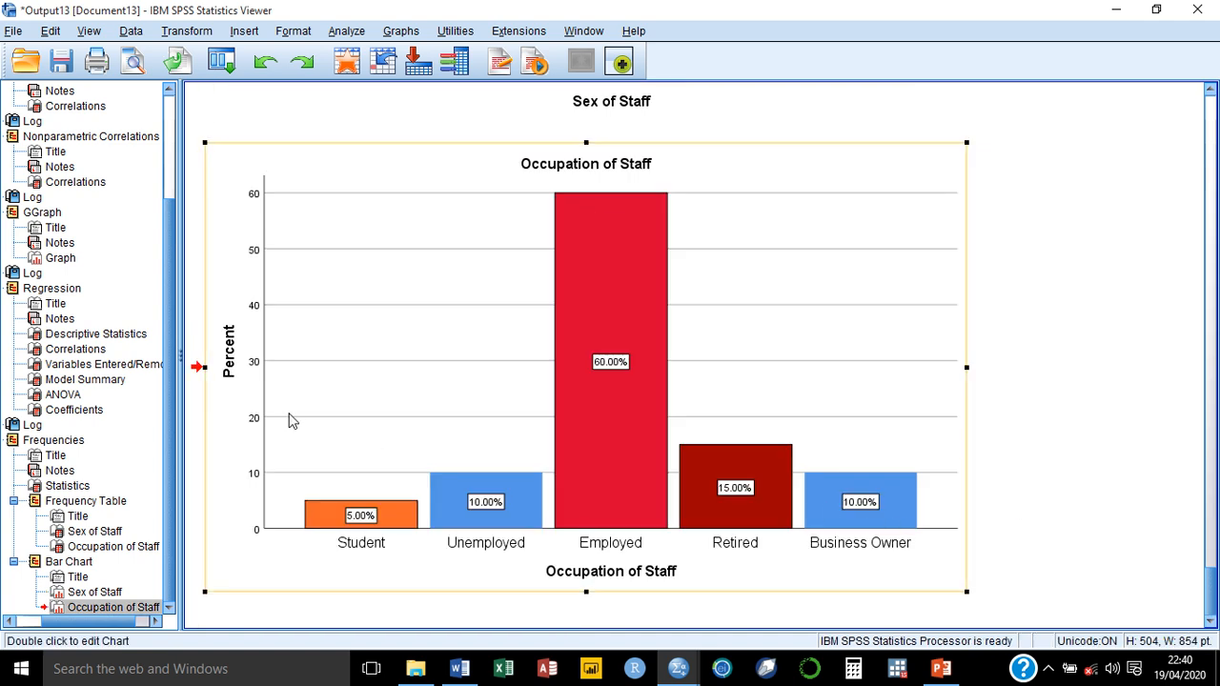
pyautogui.click(14, 32)
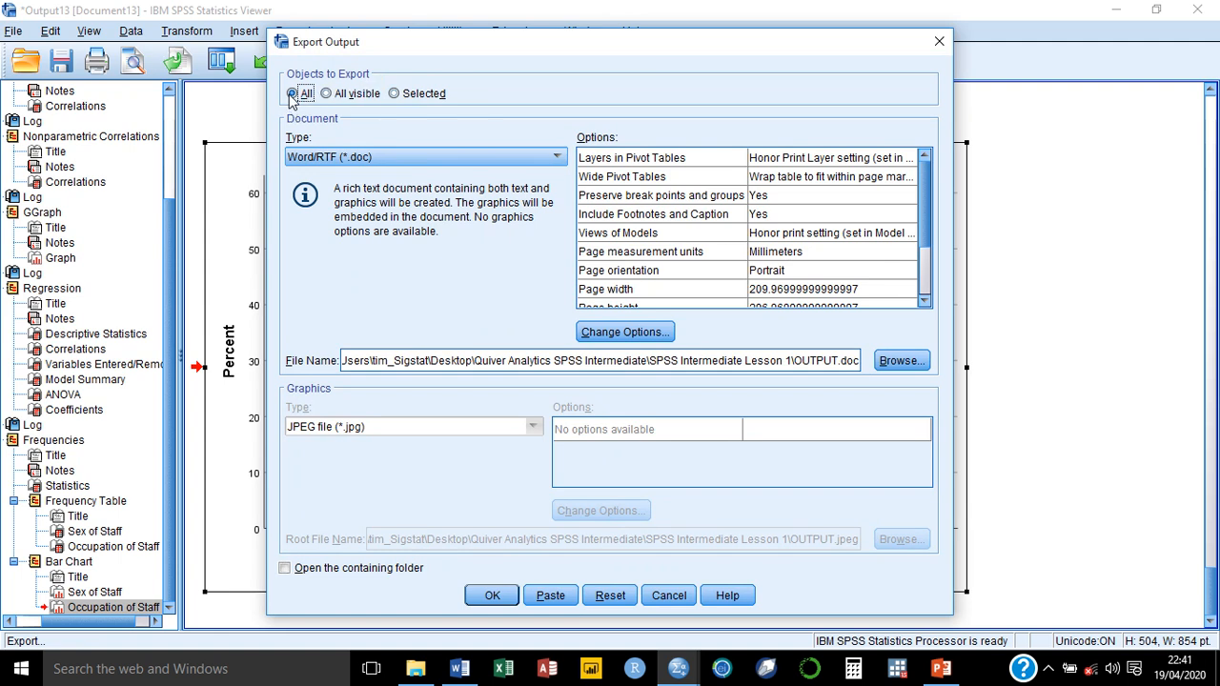
pyautogui.click(329, 95)
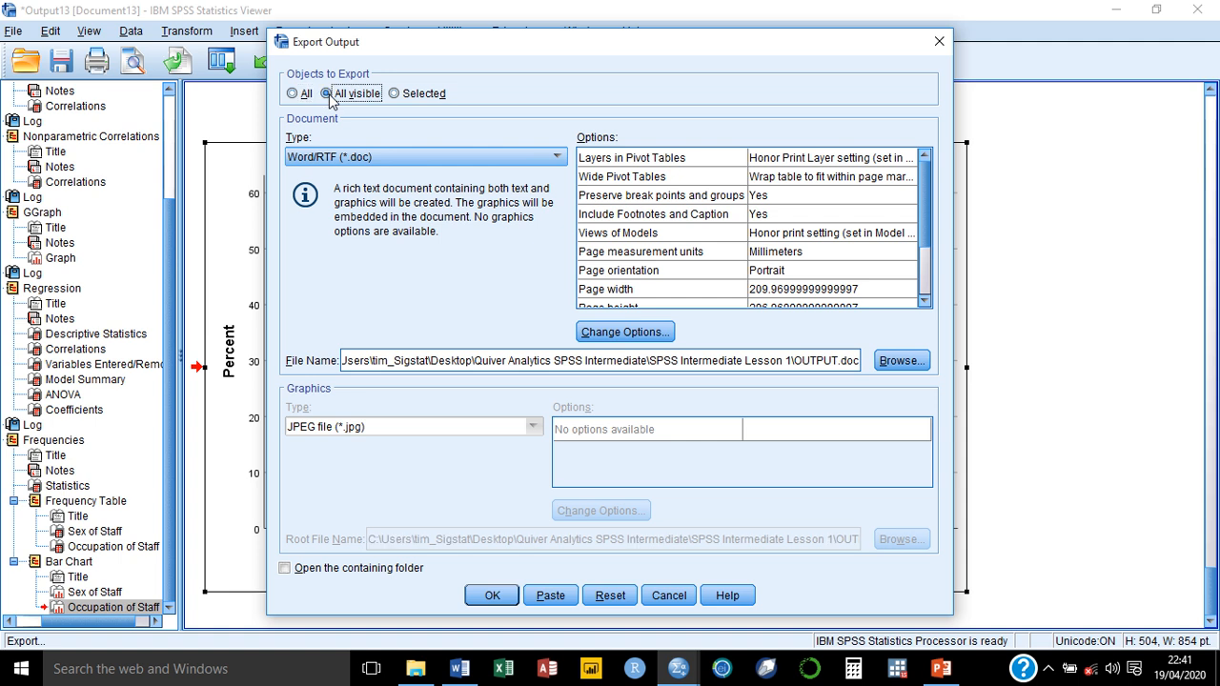
pyautogui.click(391, 97)
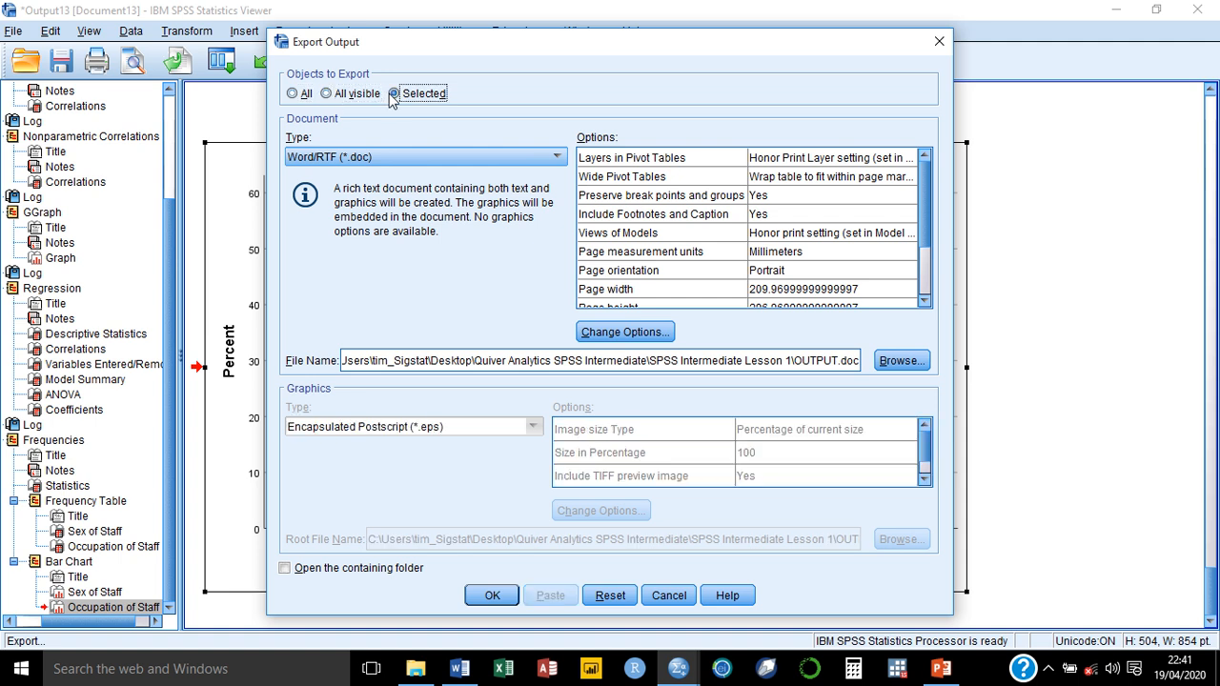
pyautogui.click(328, 95)
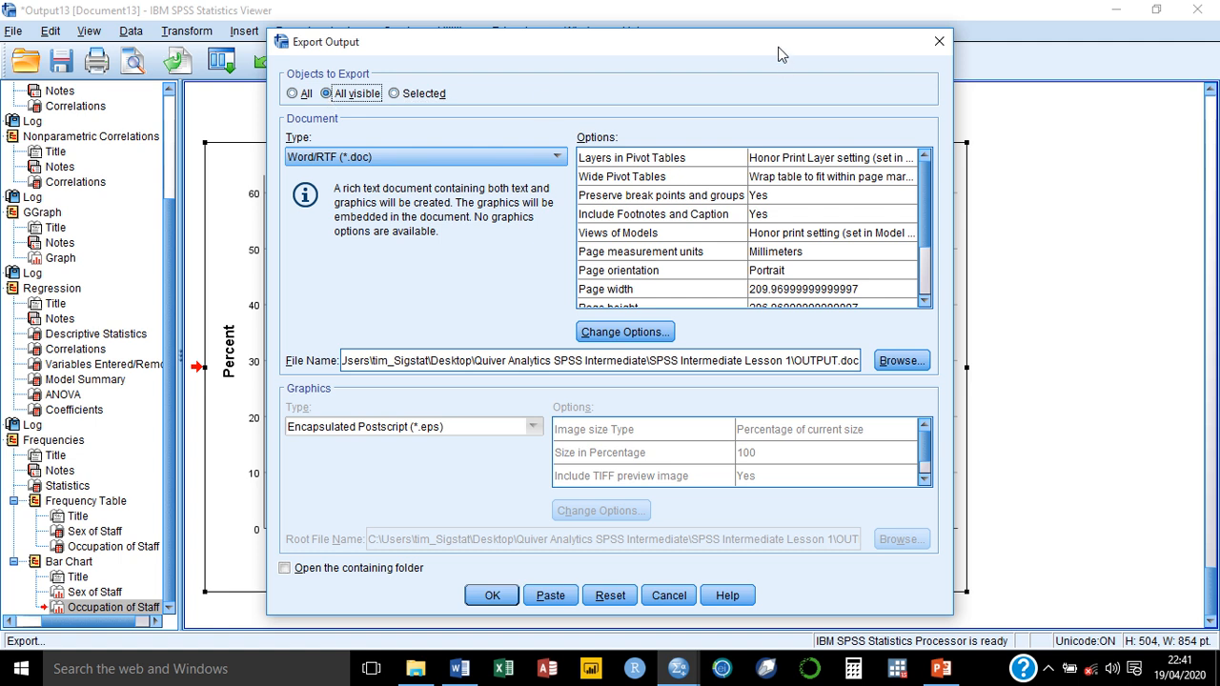
pyautogui.moveTo(772, 50); pyautogui.dragTo(813, 57)
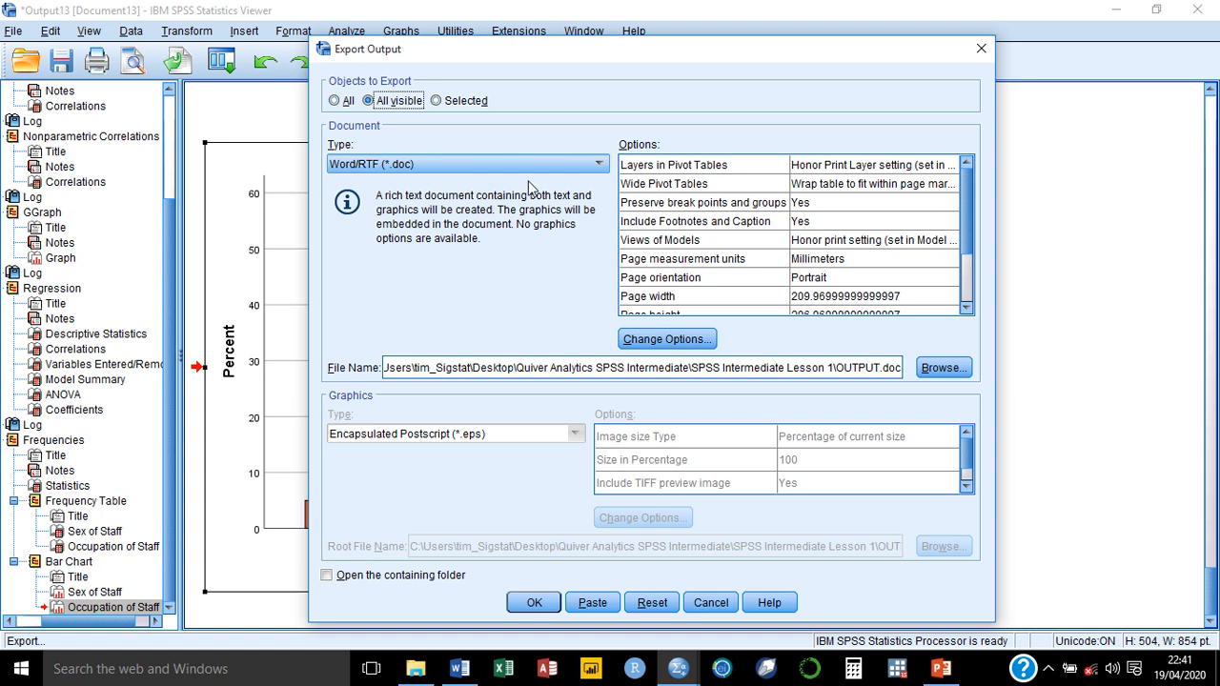
# Step: Choose Word/RTF (*.doc) as the document type for the exported output
pyautogui.click(600, 165)
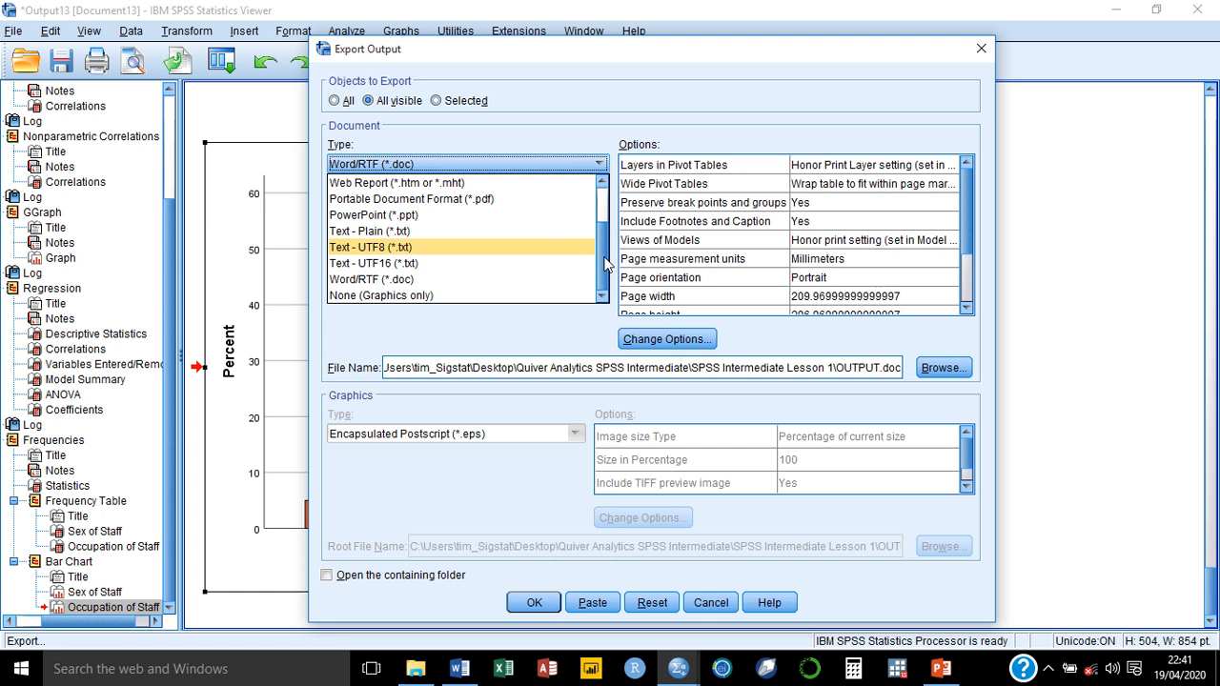
pyautogui.moveTo(602, 277); pyautogui.dragTo(597, 192)
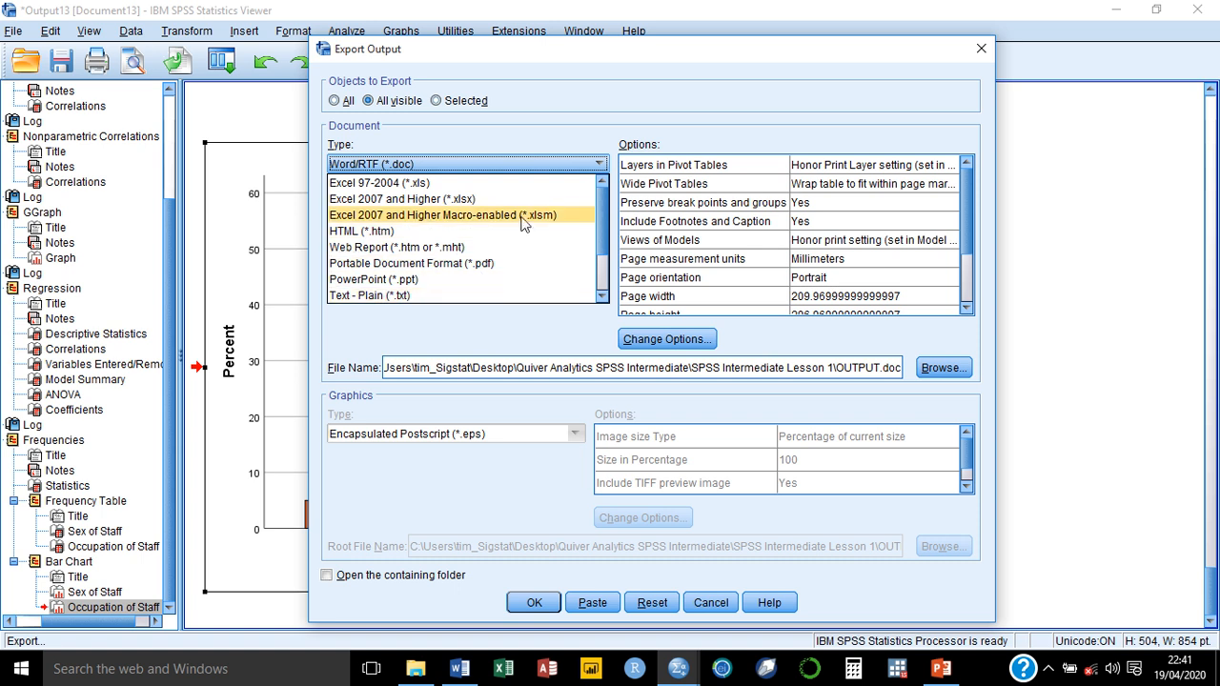
pyautogui.moveTo(600, 227); pyautogui.dragTo(602, 267)
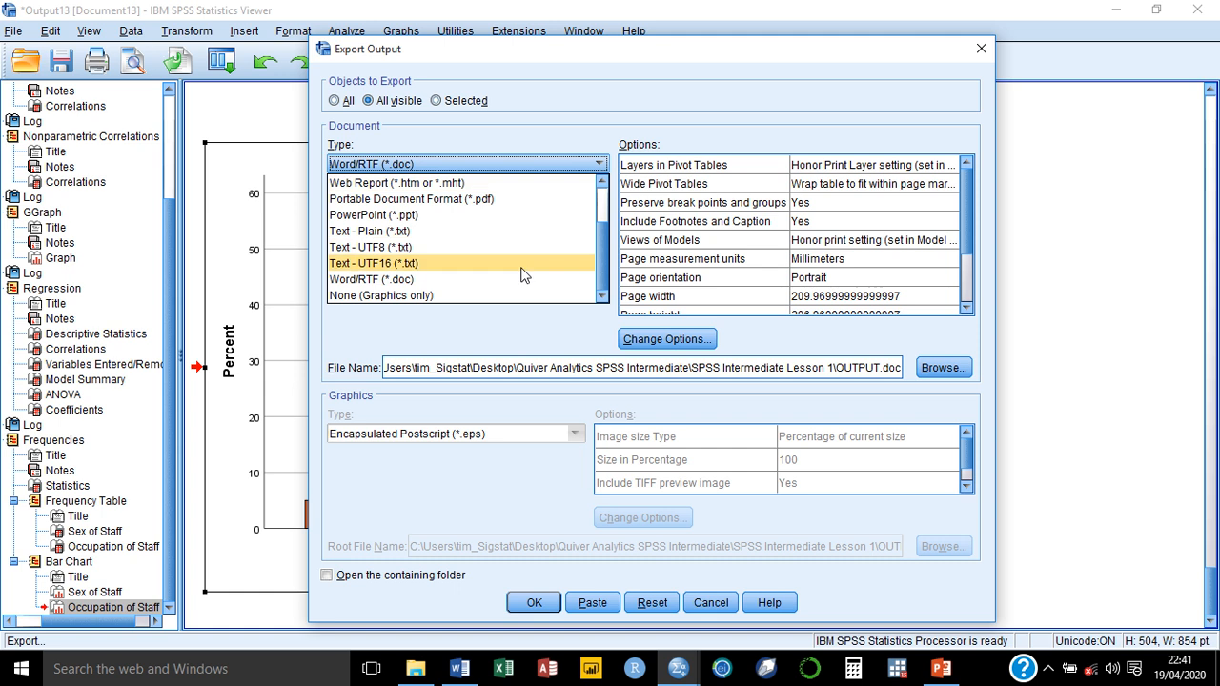
pyautogui.click(416, 279)
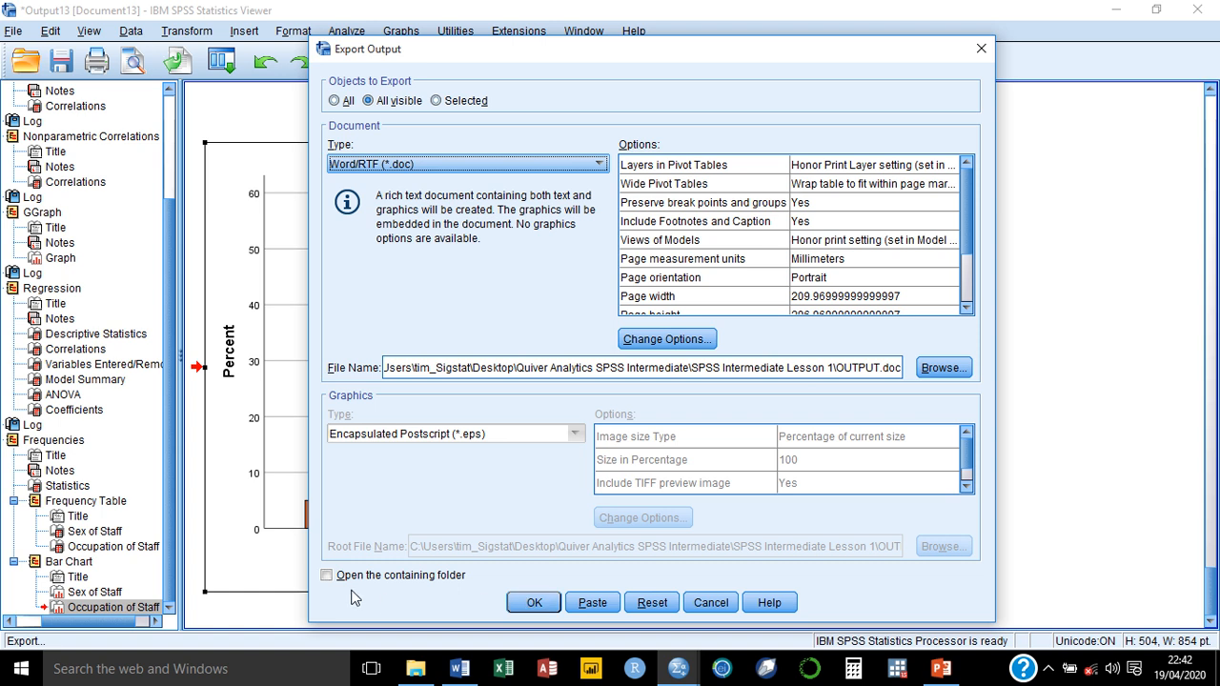
# Step: Export the output as OUTPUT.doc with the option to open the containing folder enabled
pyautogui.click(327, 576)
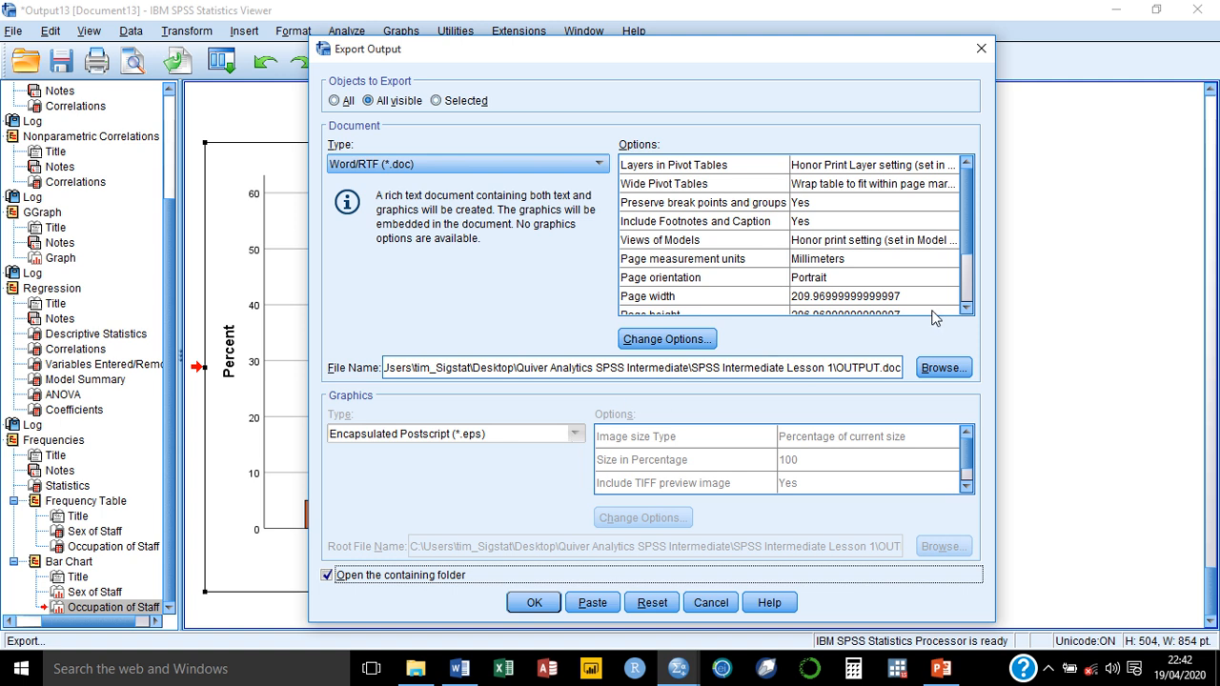
pyautogui.click(531, 604)
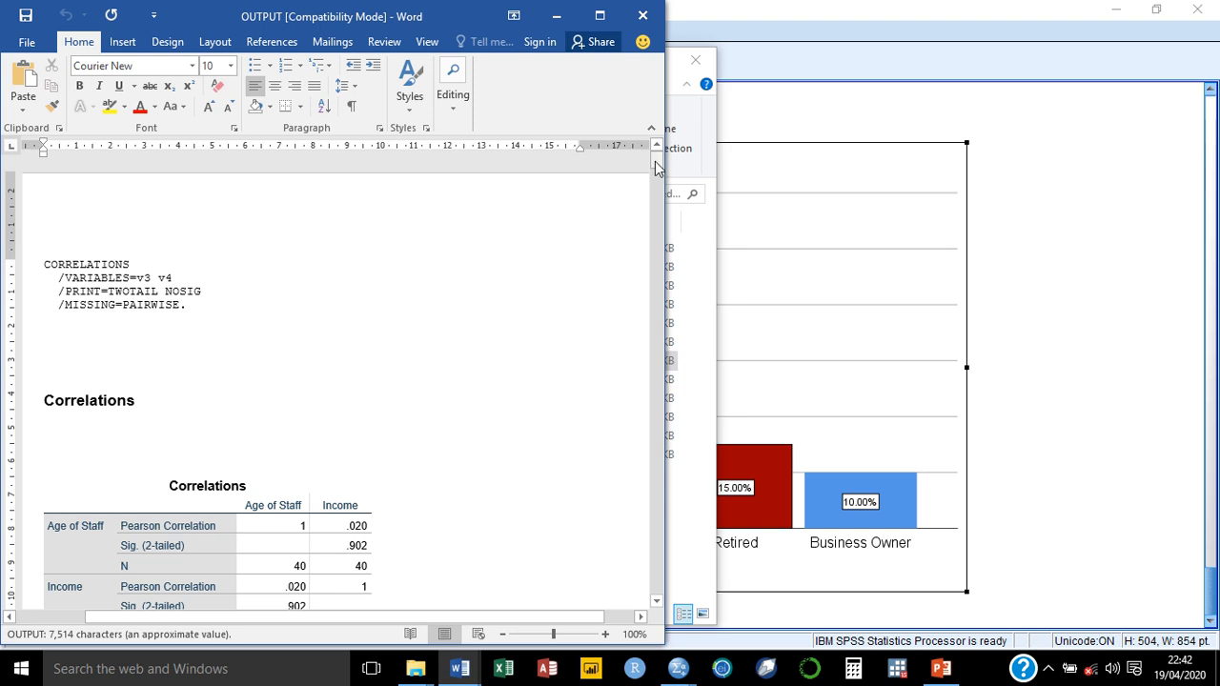
# Step: Enlarge the scatterplot matrix graph in the exported OUTPUT document in Word and review the surrounding output
pyautogui.moveTo(657, 161); pyautogui.dragTo(668, 299)
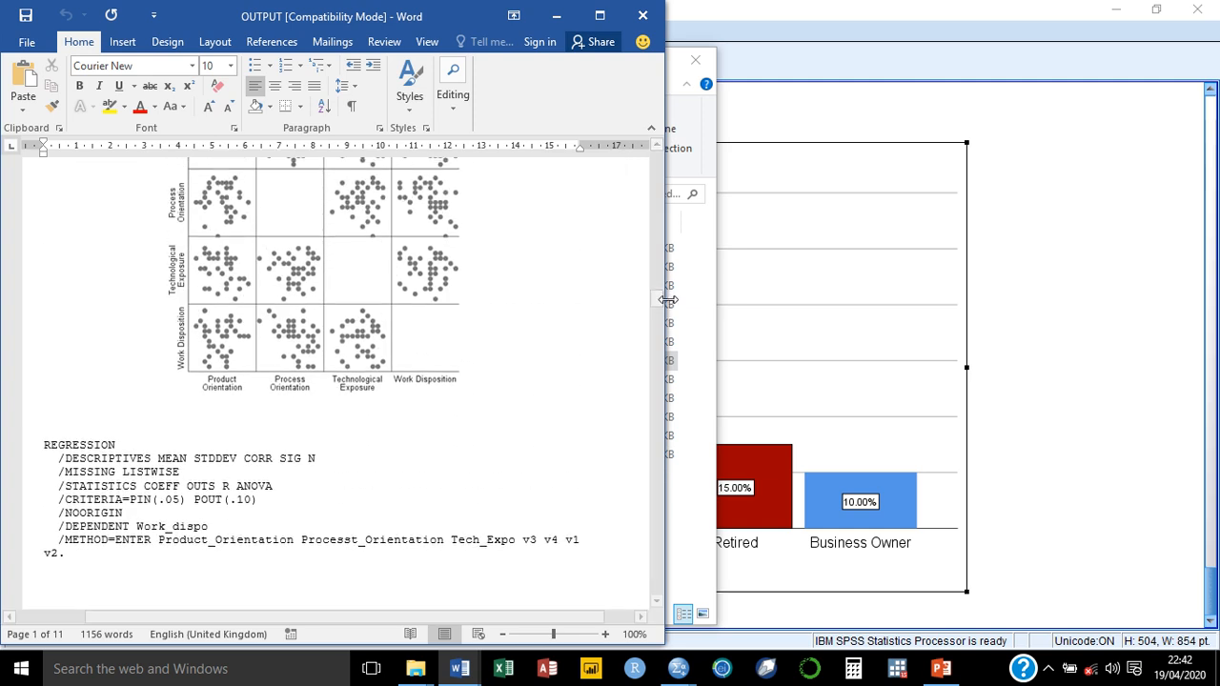
pyautogui.click(308, 252)
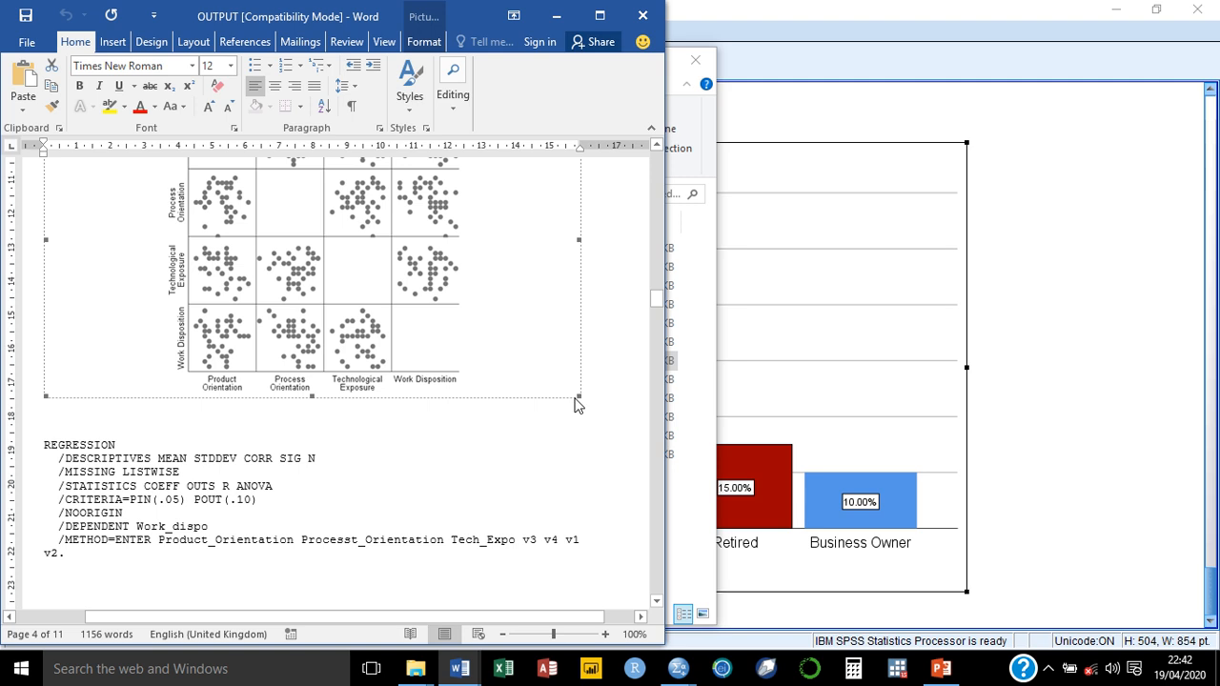
pyautogui.moveTo(580, 397); pyautogui.dragTo(633, 446)
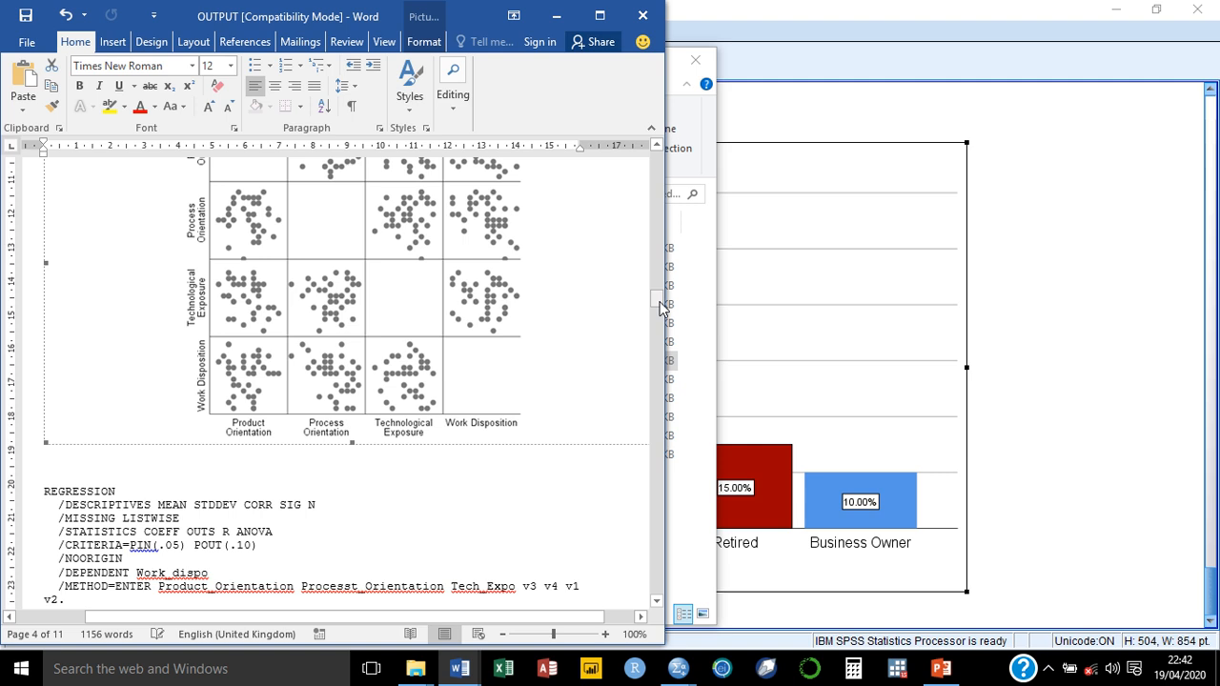
pyautogui.moveTo(658, 301)
pyautogui.mouseDown()
pyautogui.moveTo(668, 540)
pyautogui.moveTo(638, 366)
pyautogui.moveTo(659, 161)
pyautogui.moveTo(661, 307)
pyautogui.moveTo(658, 267)
pyautogui.moveTo(659, 291)
pyautogui.mouseUp()
pyautogui.click(261, 288)
pyautogui.click(433, 396)
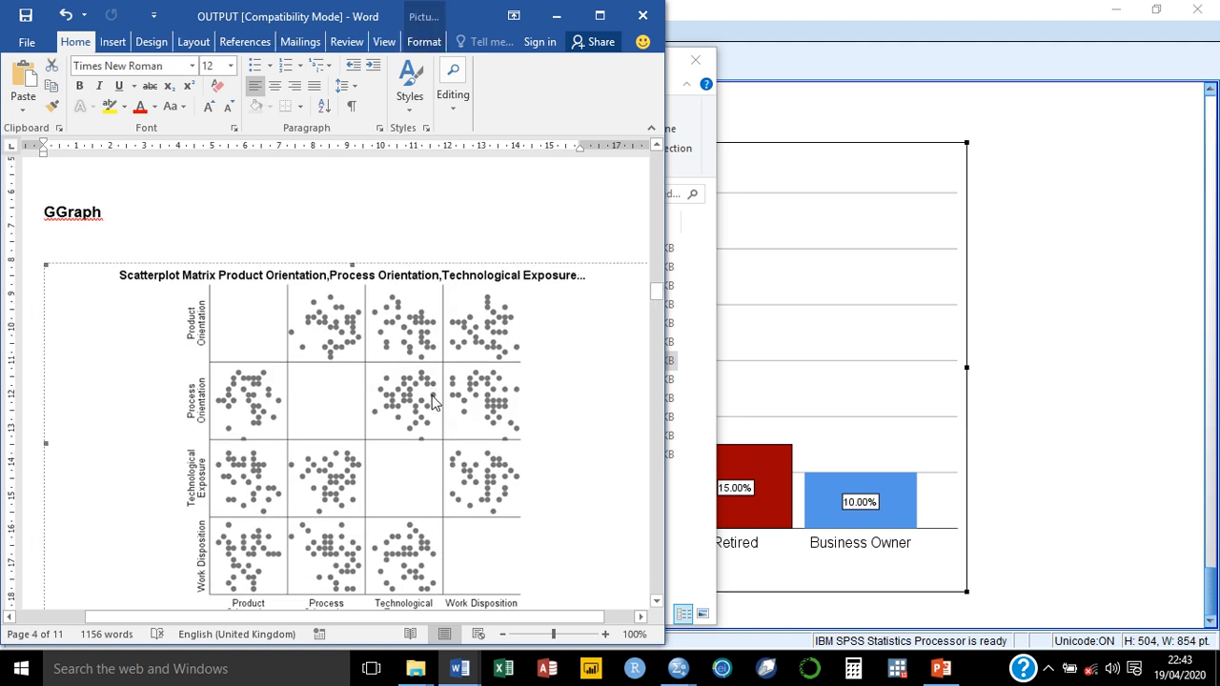
pyautogui.moveTo(662, 300)
pyautogui.mouseDown()
pyautogui.moveTo(659, 327)
pyautogui.moveTo(656, 285)
pyautogui.mouseUp()
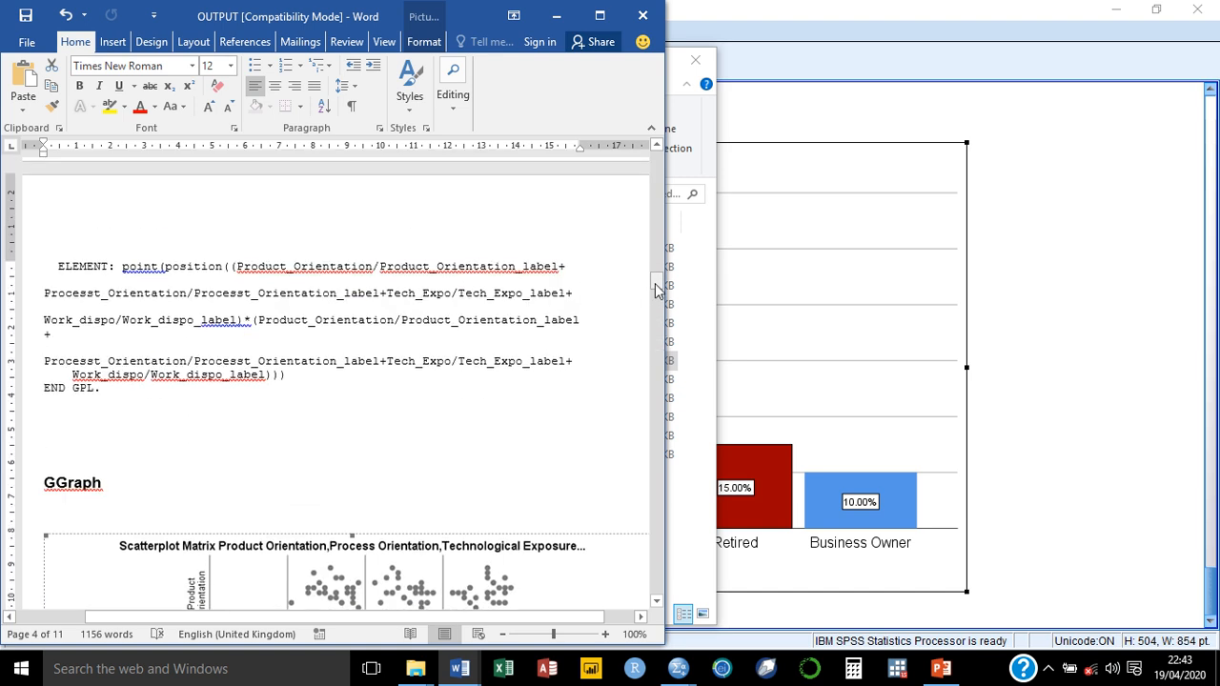
# Step: Close the OUTPUT and Document1 Word documents without saving their changes
pyautogui.click(654, 16)
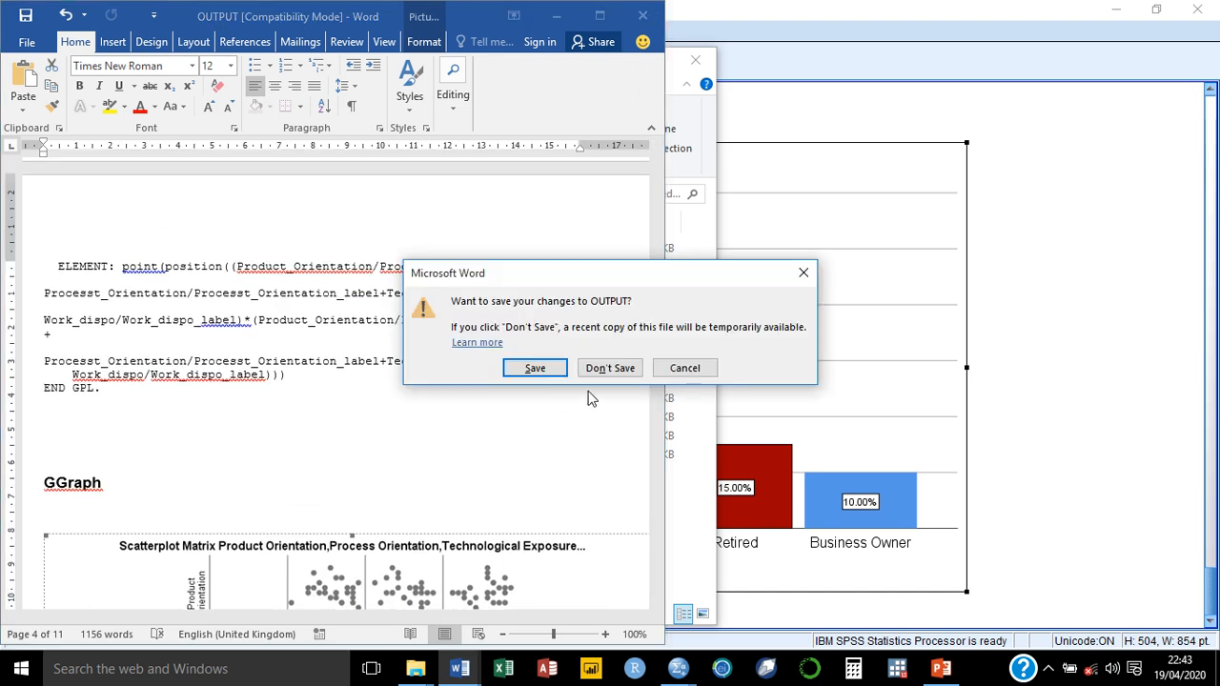
pyautogui.click(610, 368)
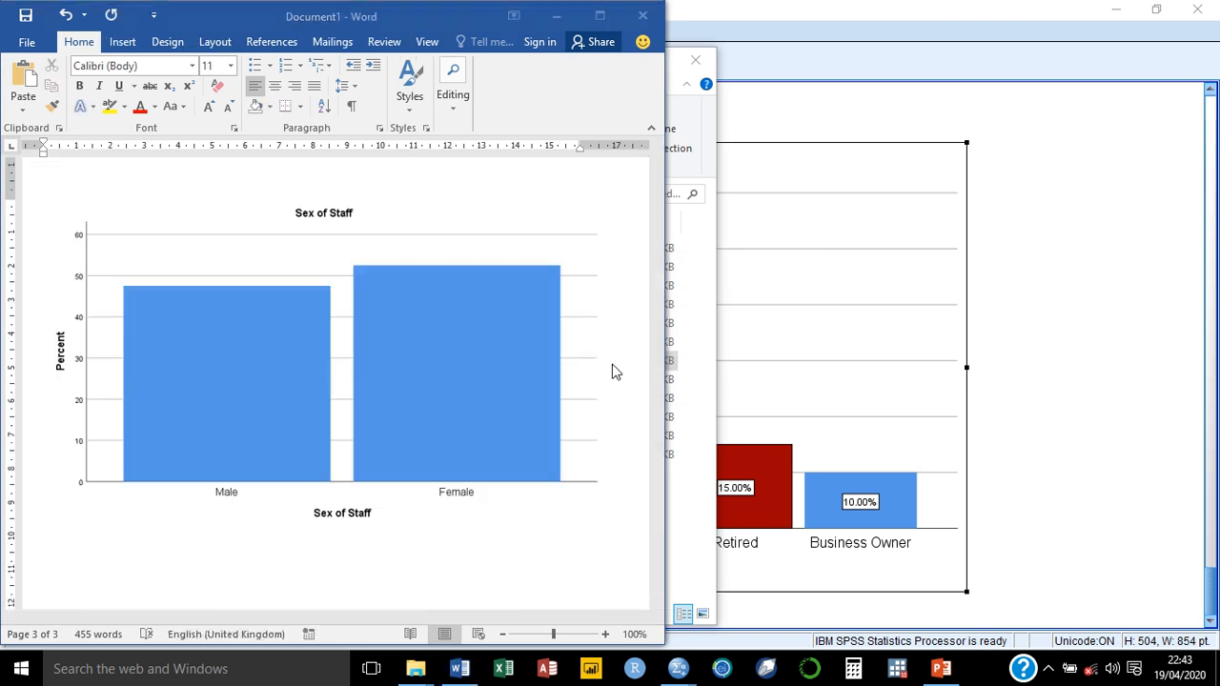
pyautogui.click(645, 15)
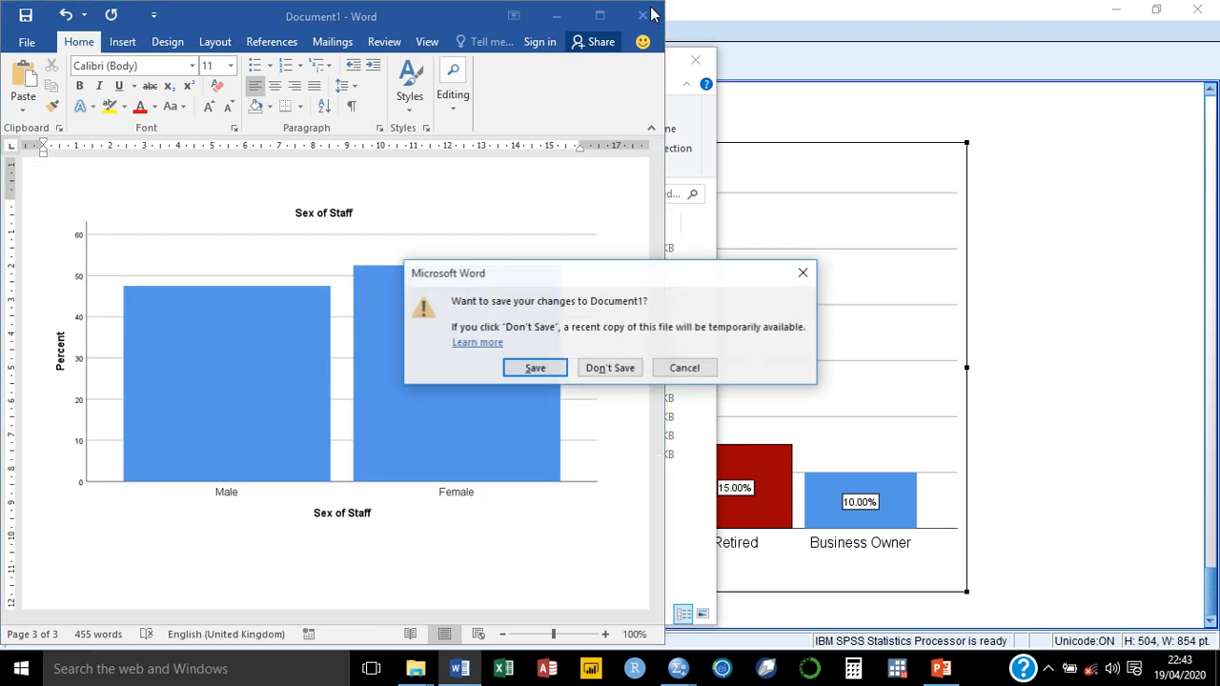
pyautogui.click(606, 371)
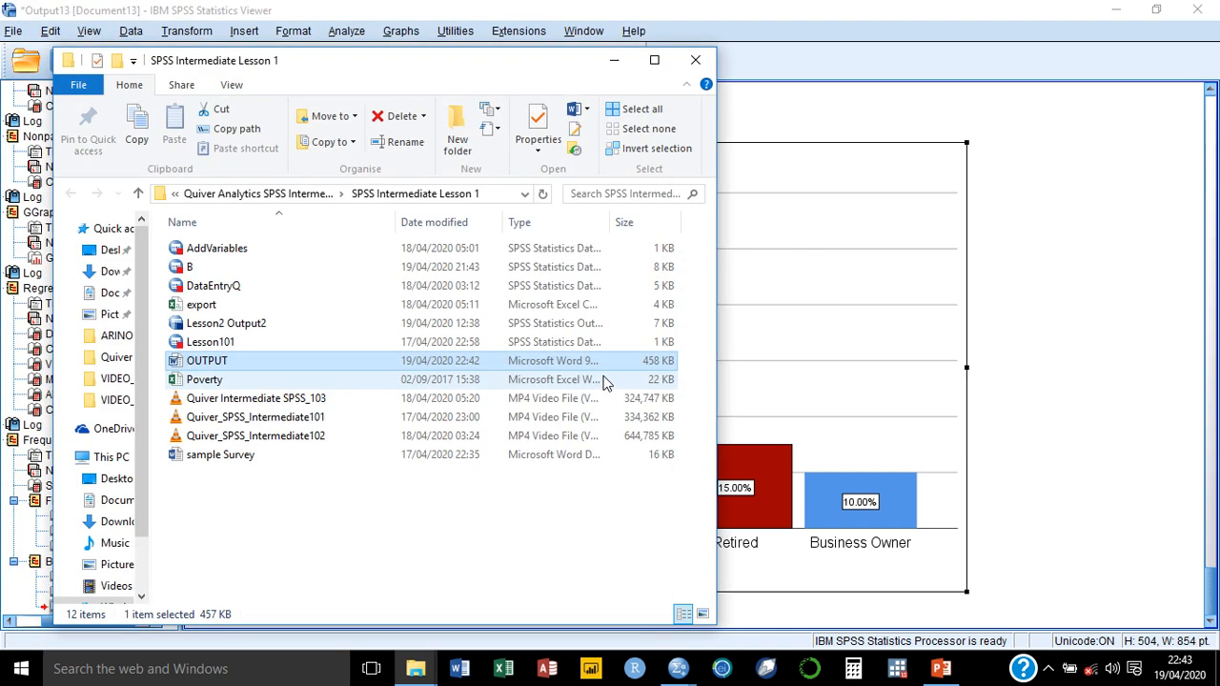
# Step: Close the SPSS Intermediate Lesson 1 folder window and the SPSS output viewer without saving the output
pyautogui.click(695, 63)
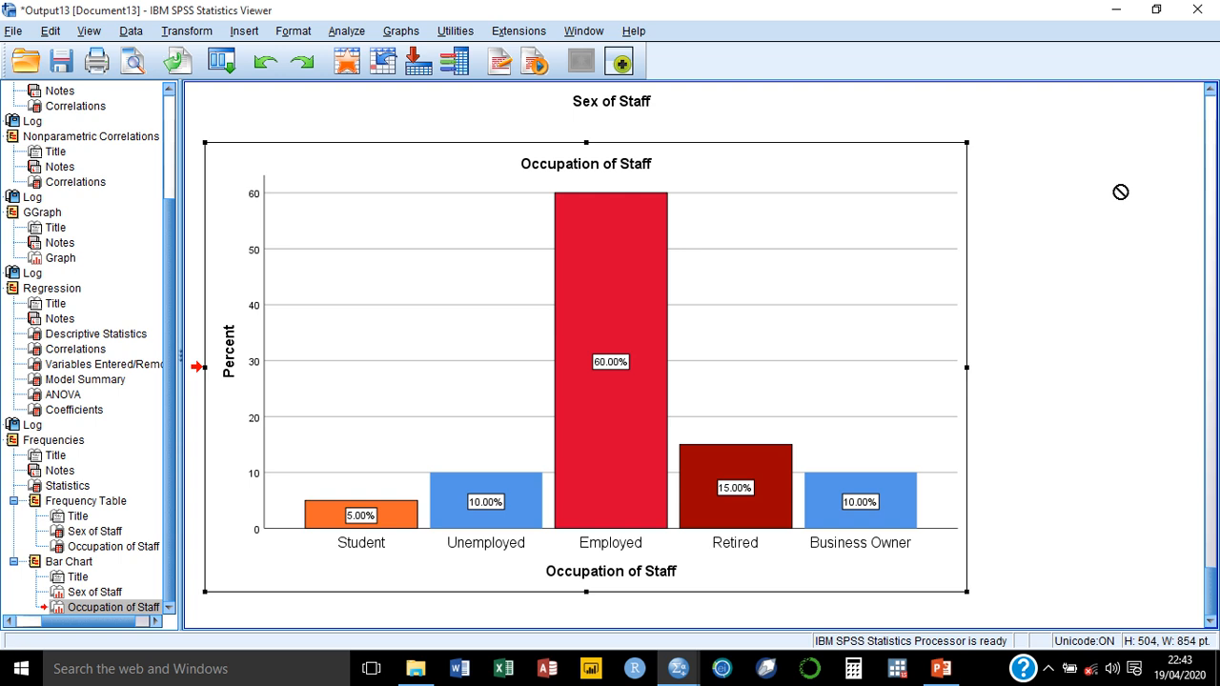
pyautogui.click(1198, 10)
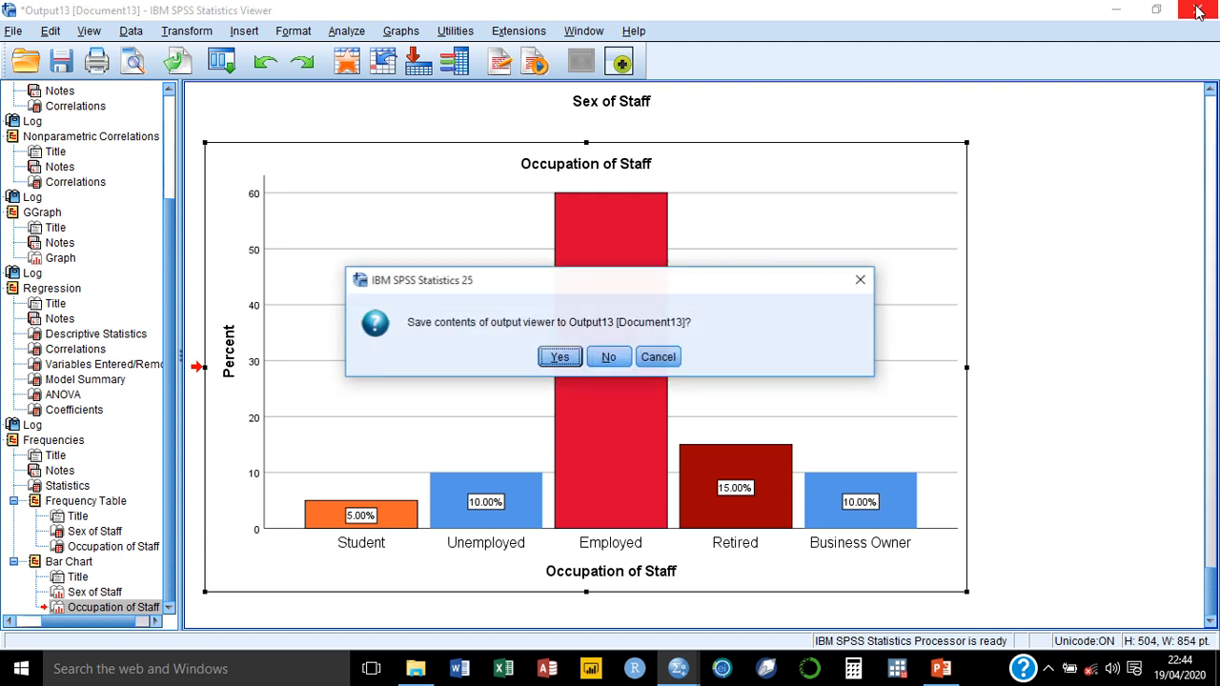
pyautogui.click(610, 357)
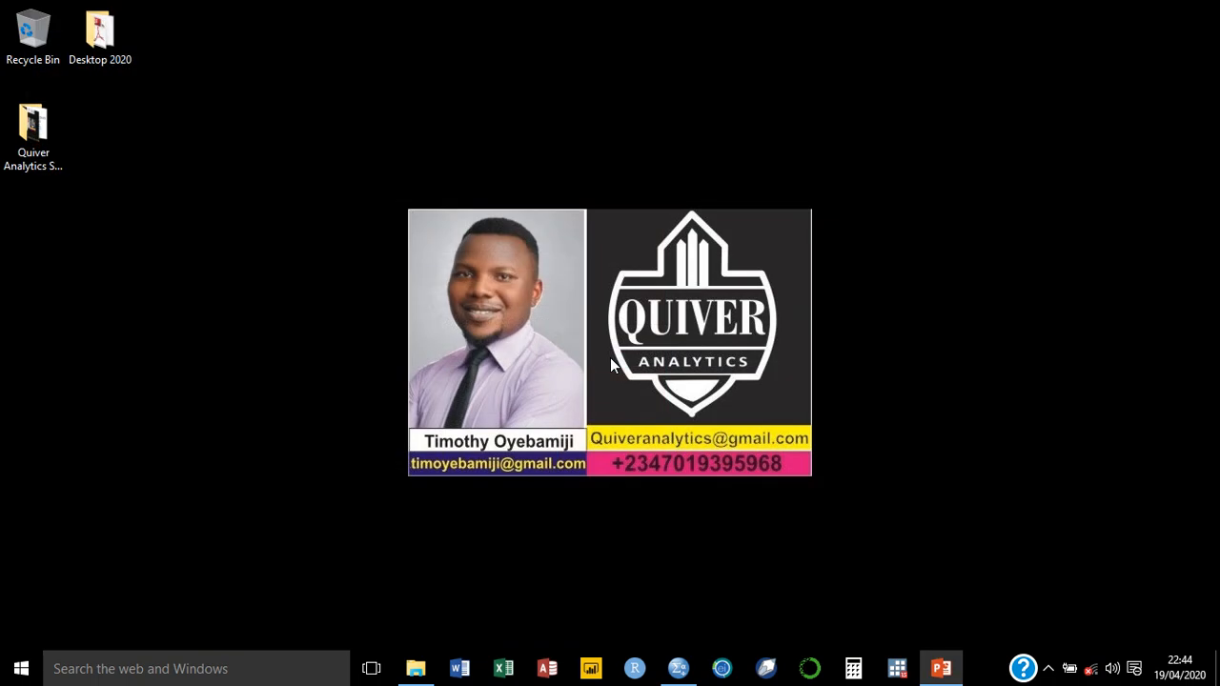